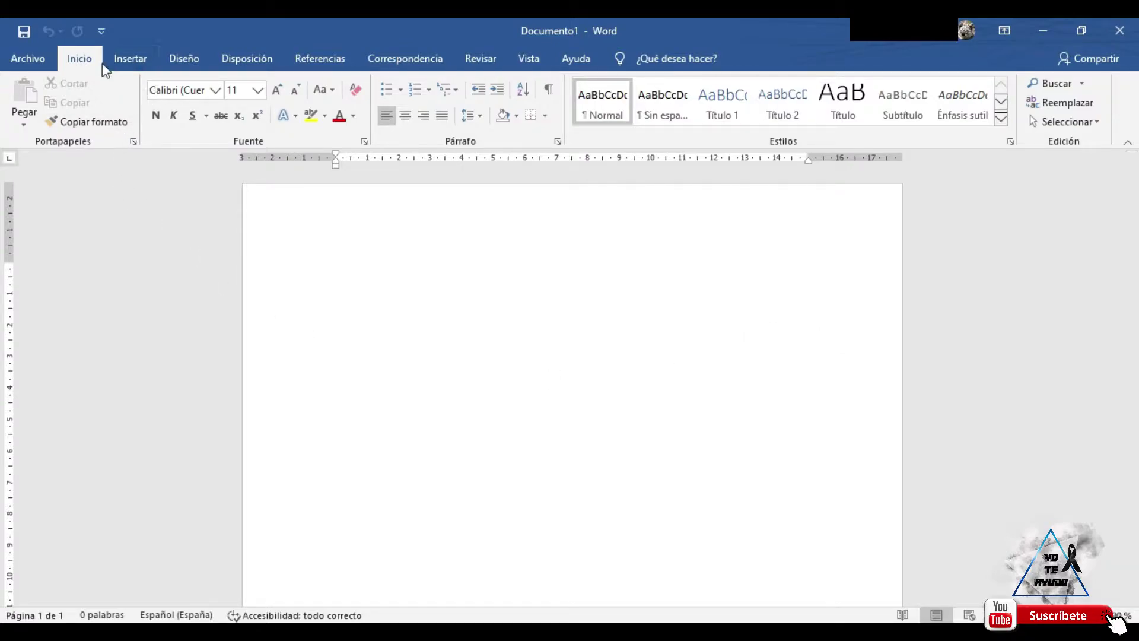
Show the Insertar ribbon commands in the blank Documento1
click(121, 58)
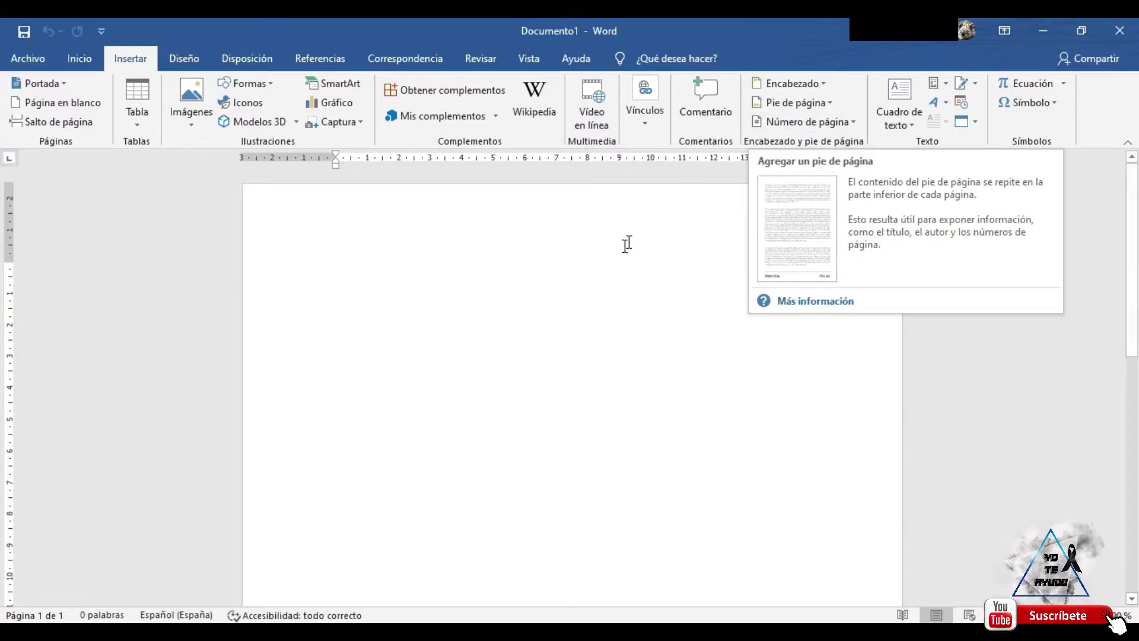
Browse the Encabezado header designs and close the gallery
click(802, 86)
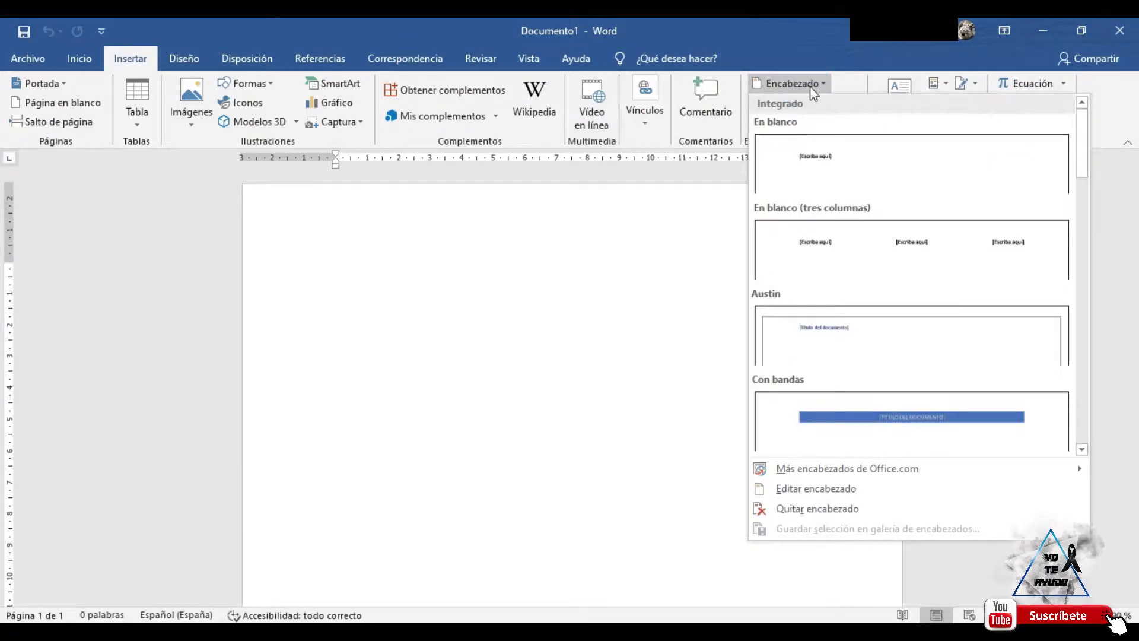
scroll(918, 211, down, 3)
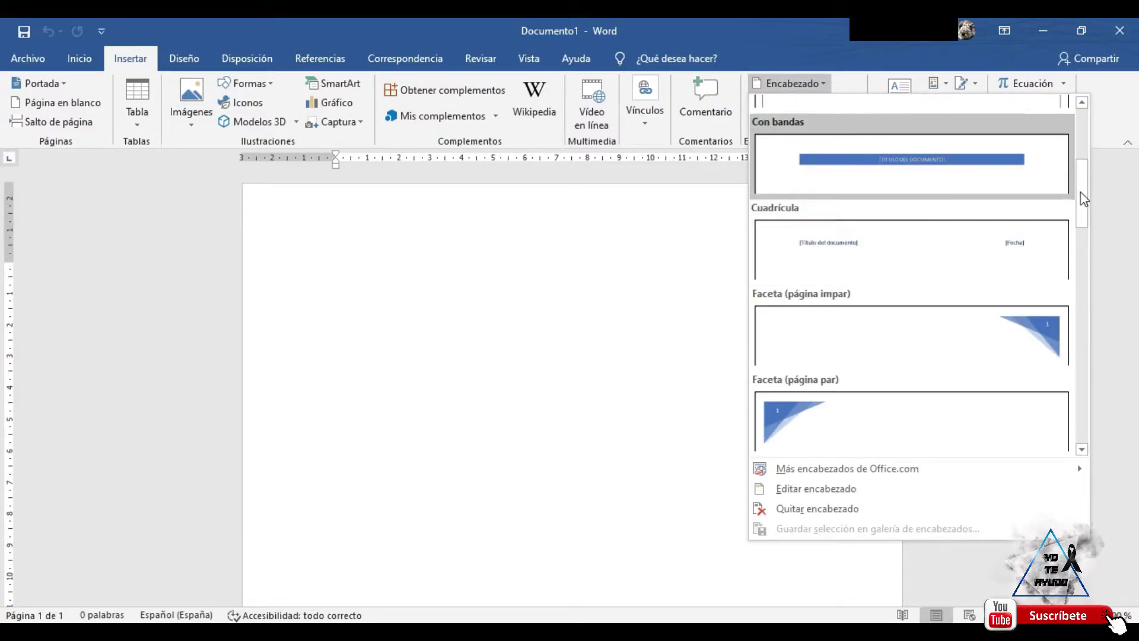
mouse_move(1081, 201)
mouse_down()
mouse_move(1088, 419)
mouse_move(1083, 151)
mouse_up()
click(636, 272)
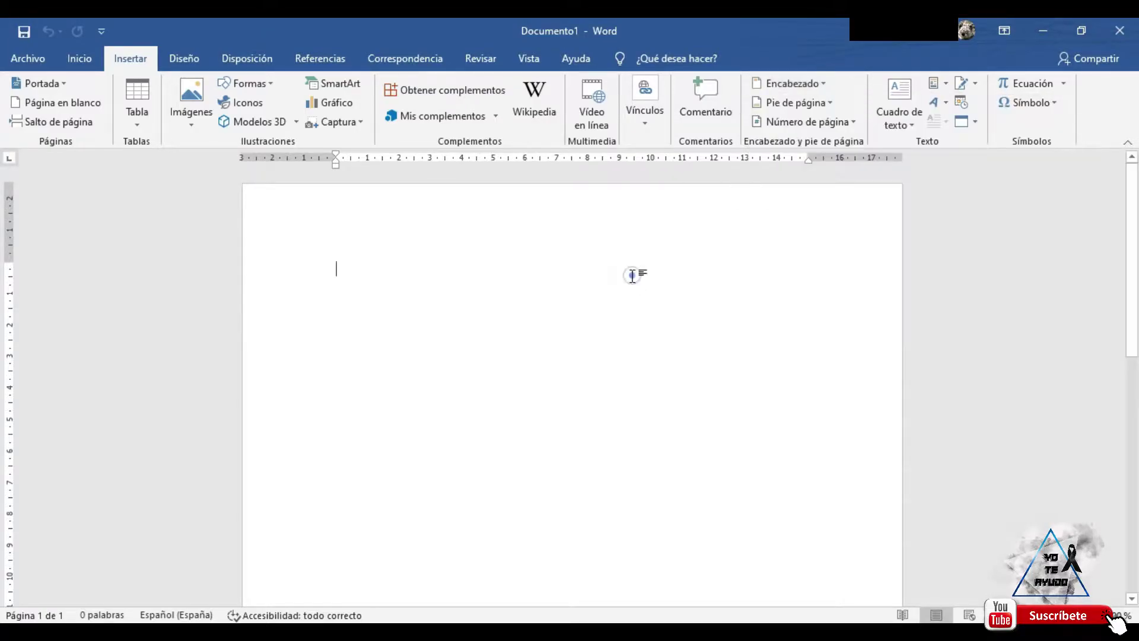
Browse the Pie de página footer designs, then show the Número de página placement options
click(782, 102)
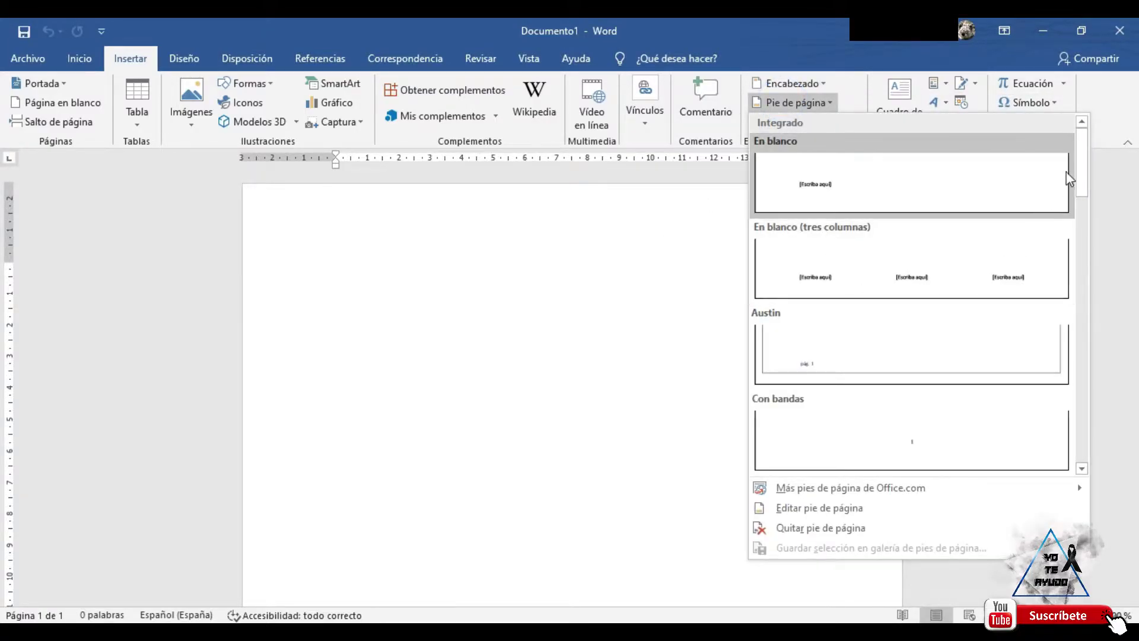
mouse_move(1083, 173)
mouse_down()
mouse_move(1088, 411)
mouse_move(1087, 345)
mouse_up()
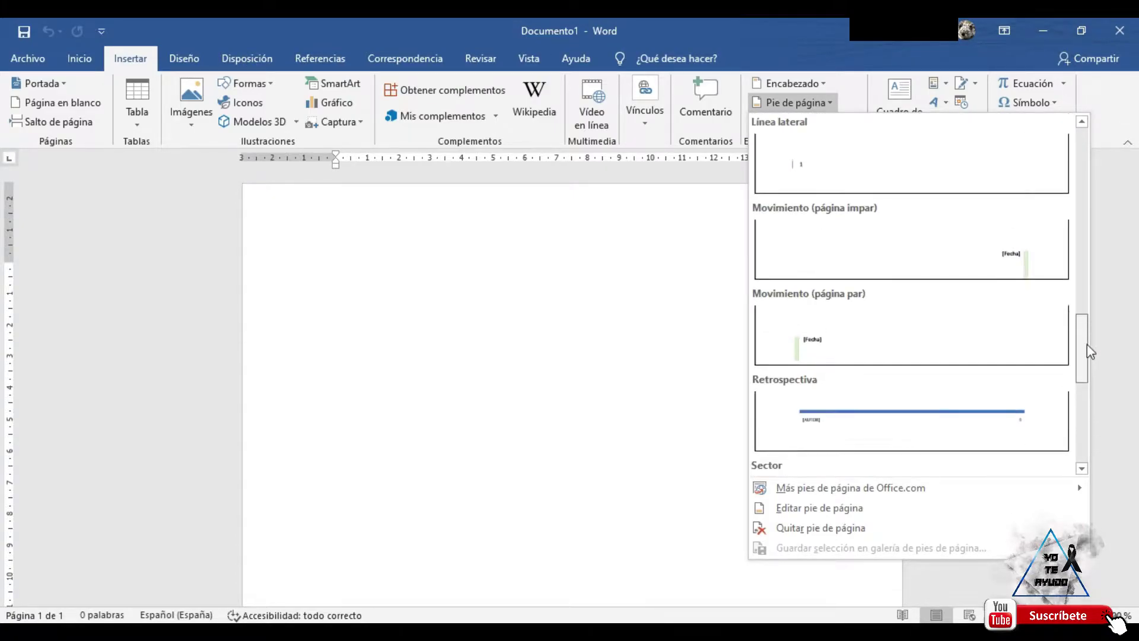
click(640, 384)
click(834, 122)
mouse_move(818, 142)
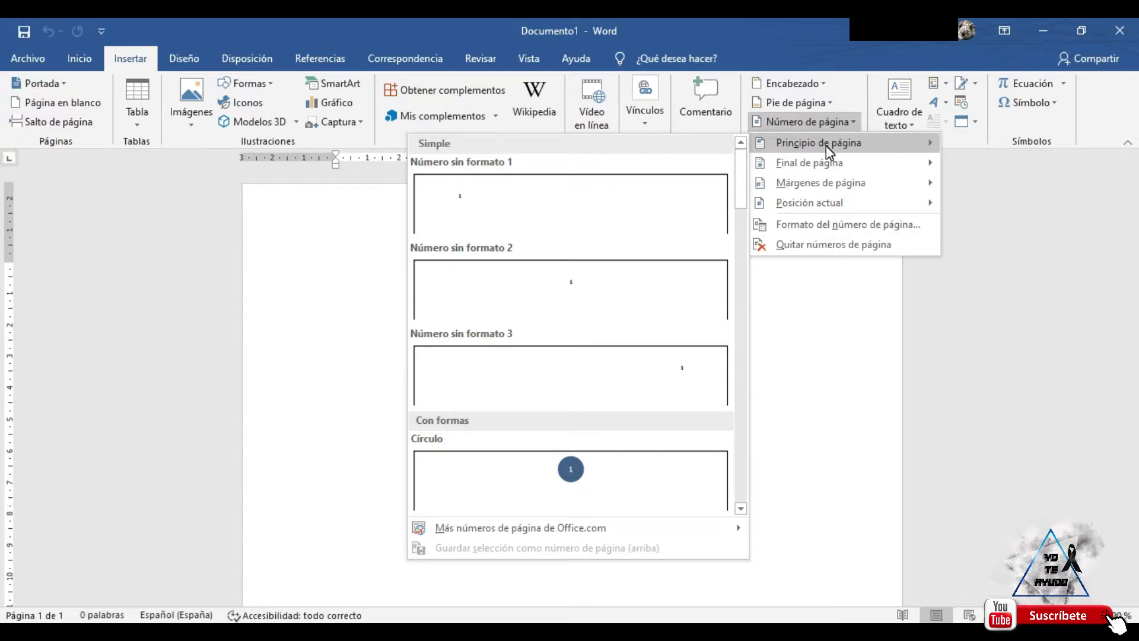
mouse_move(820, 182)
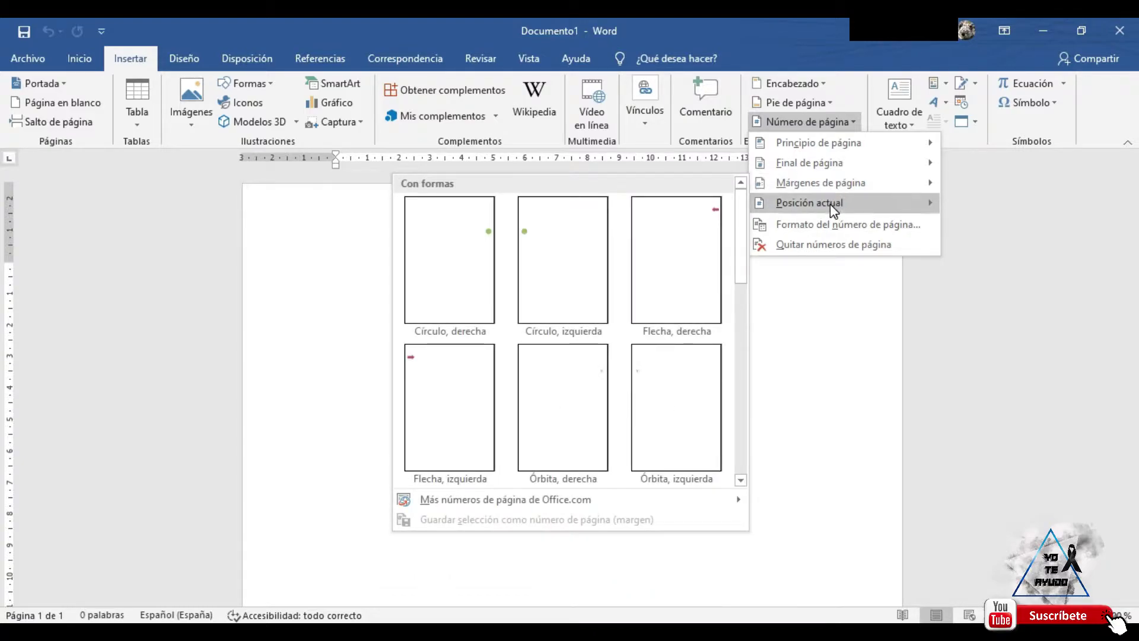
mouse_move(809, 203)
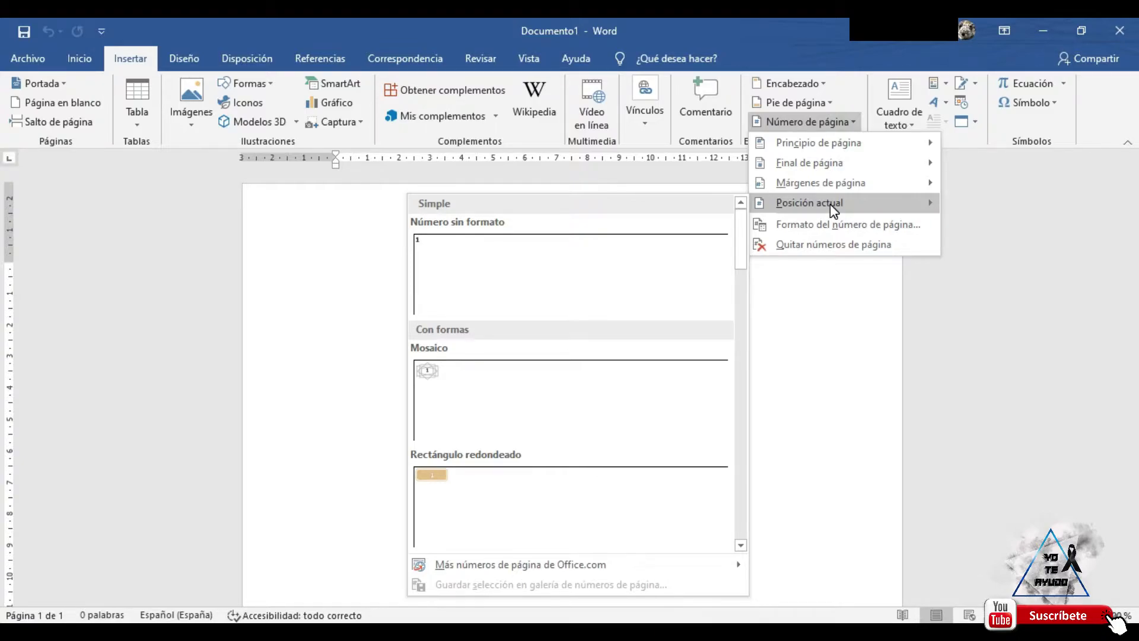
Insert a Número sin formato page number 1 at the current position
click(555, 265)
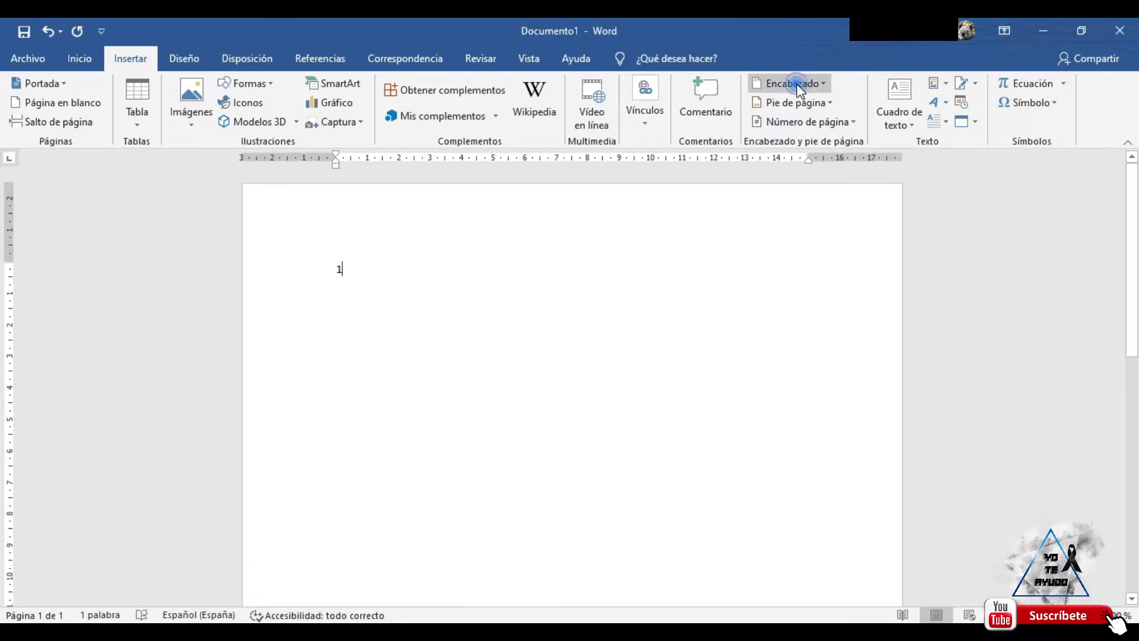
Insert the Con bandas header and type LECCIÓN 4 into its title field
click(818, 85)
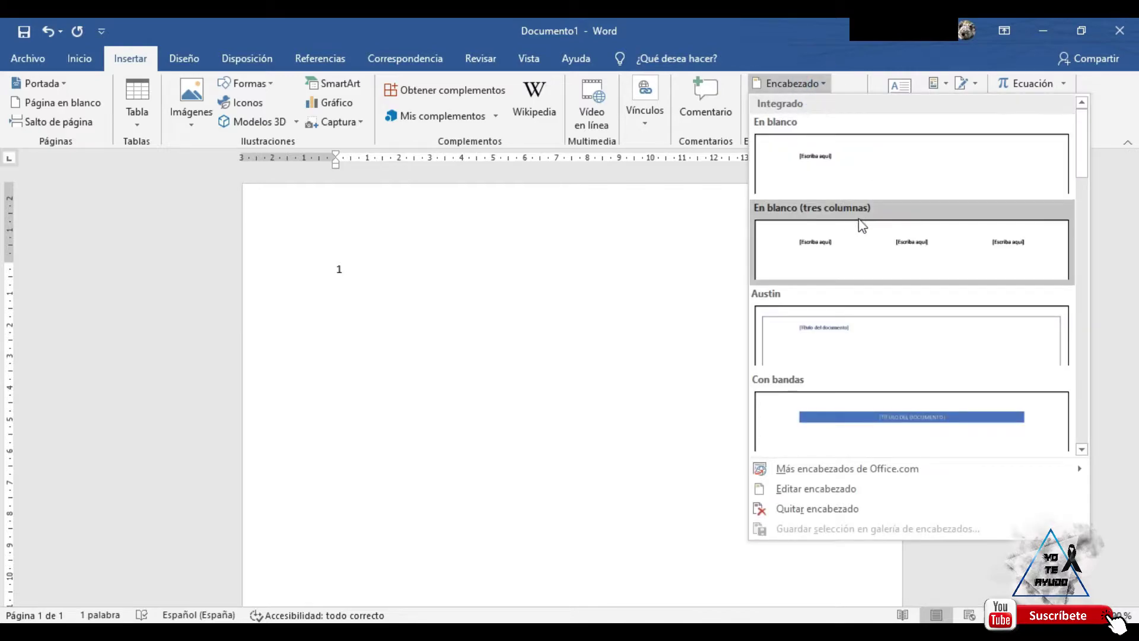
scroll(862, 249, down, 3)
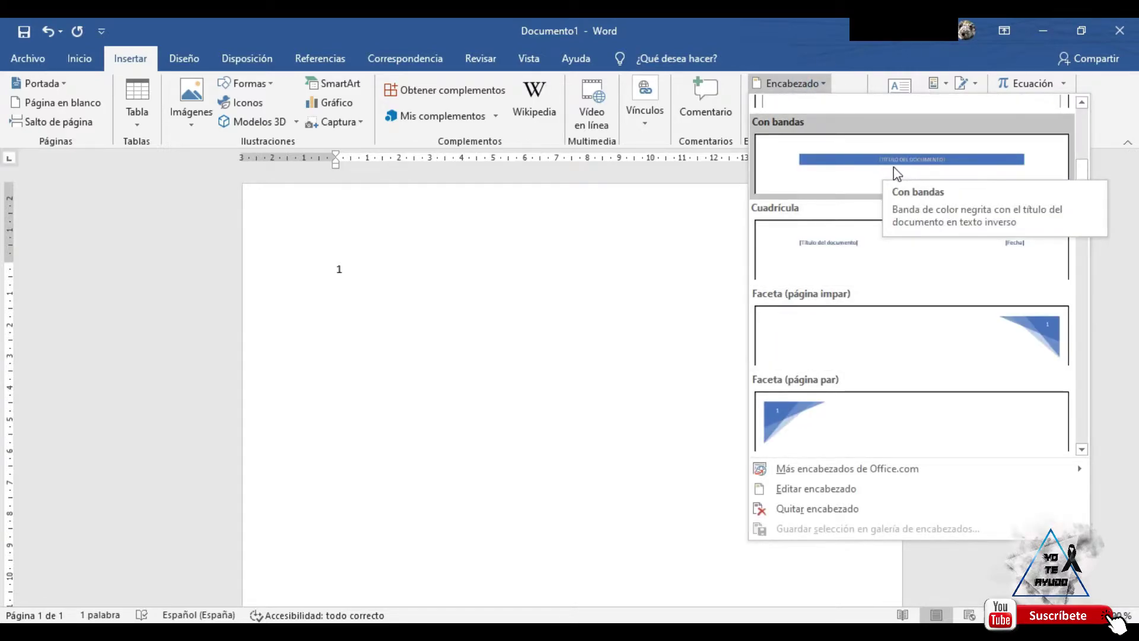
click(805, 168)
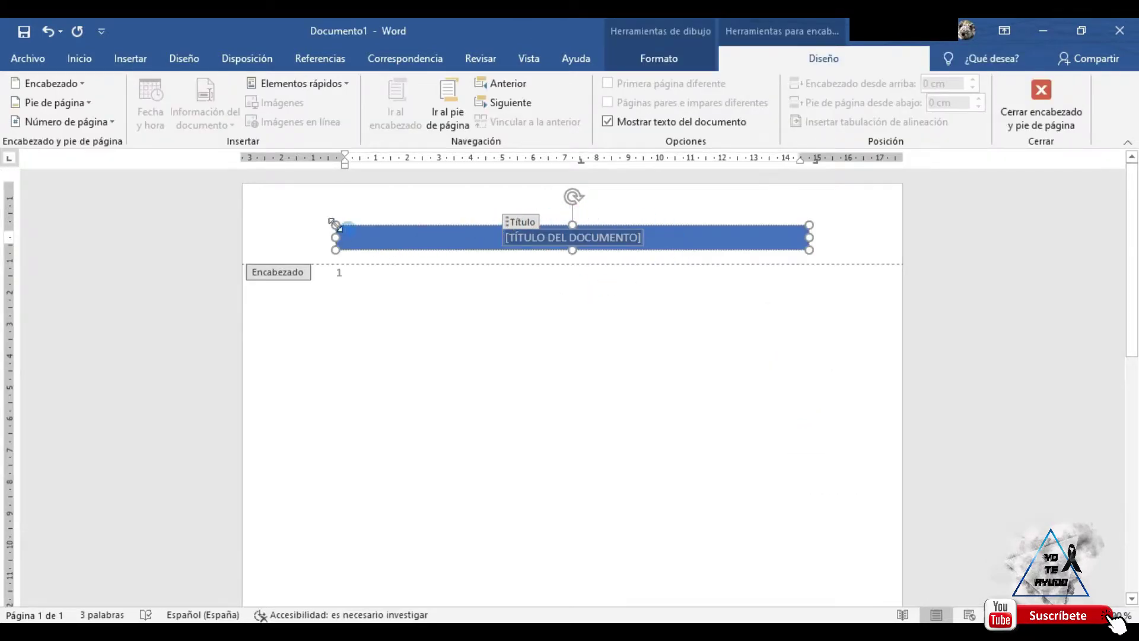
click(299, 225)
click(595, 222)
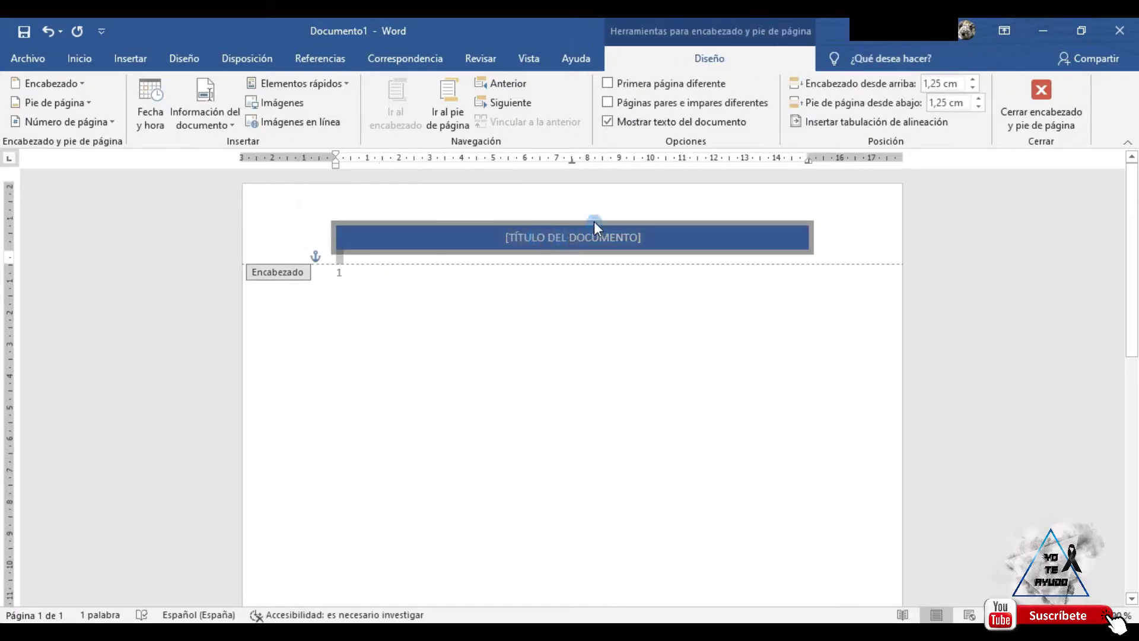
click(540, 249)
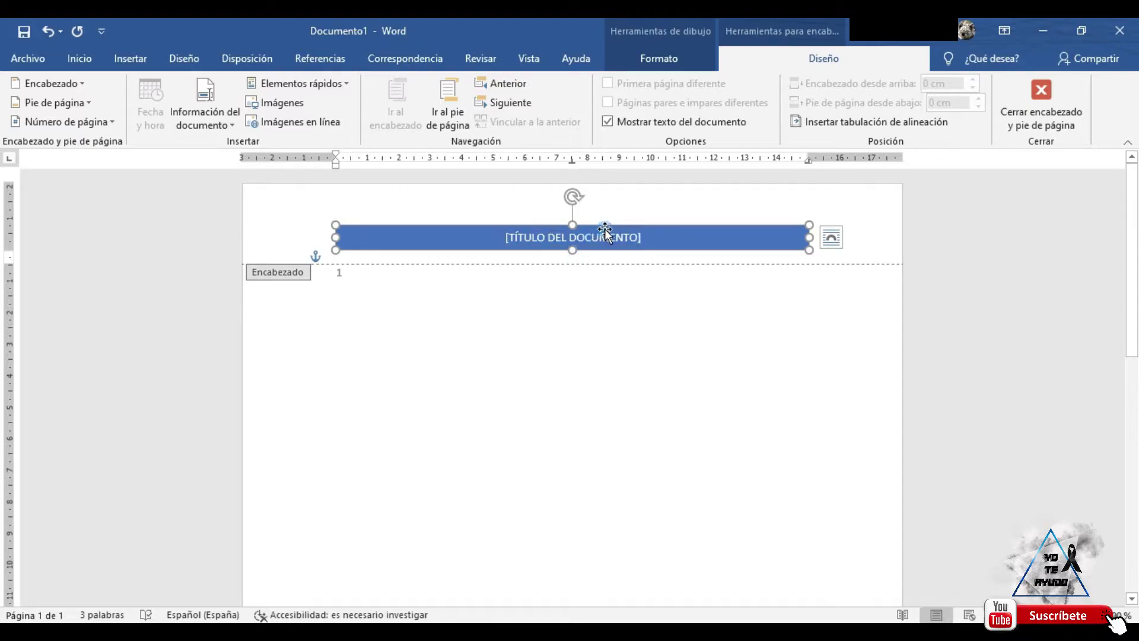
click(605, 233)
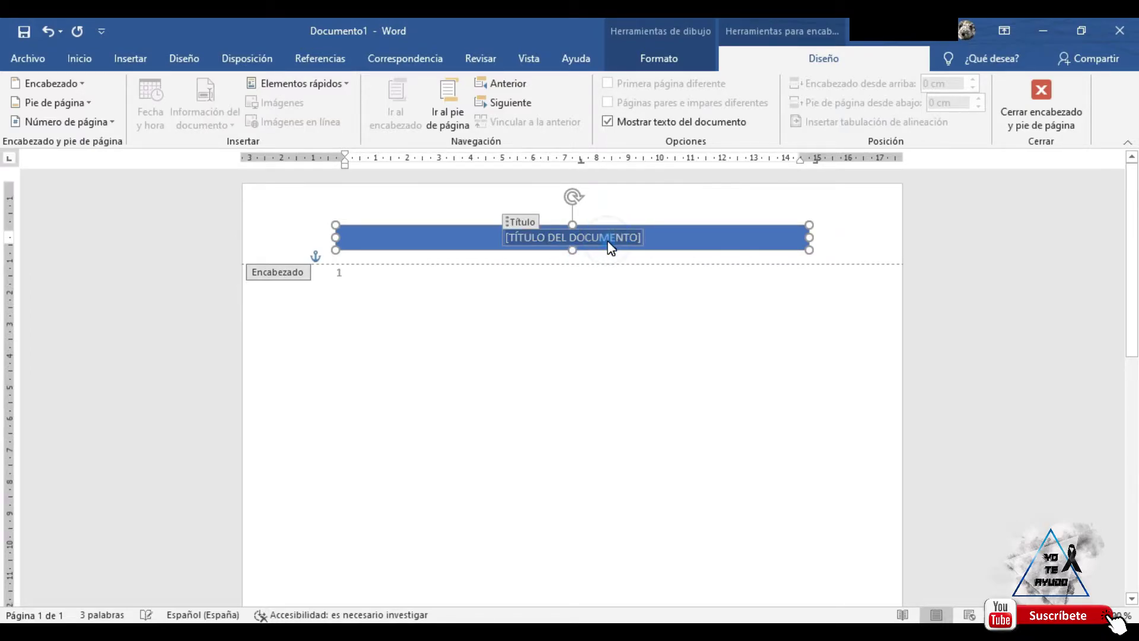
text(LECC)
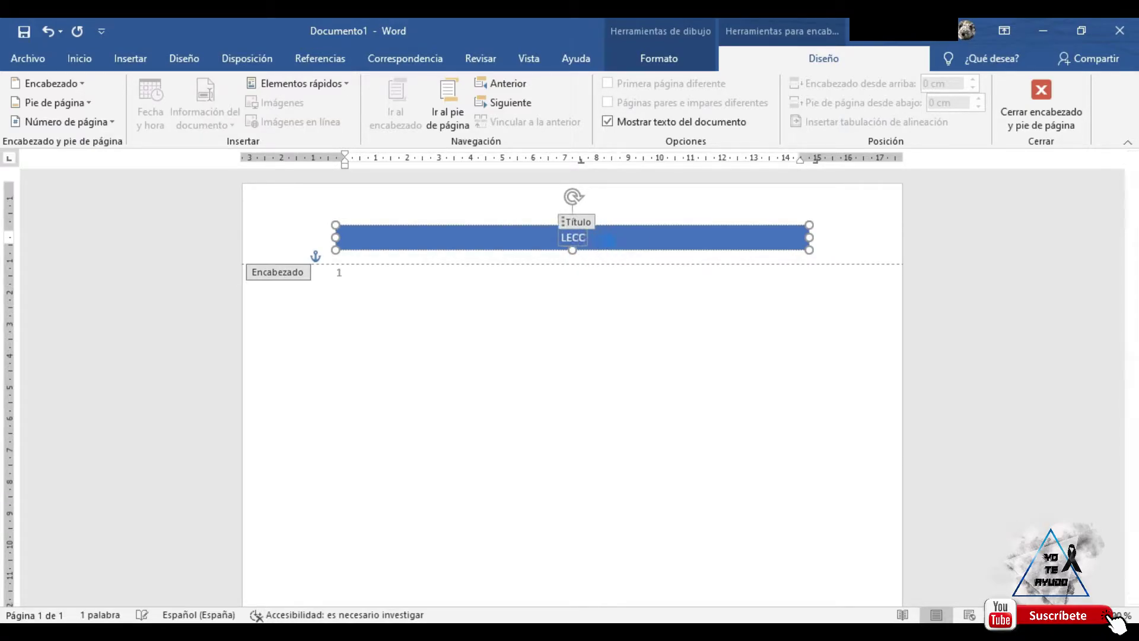
text(IÓN 4)
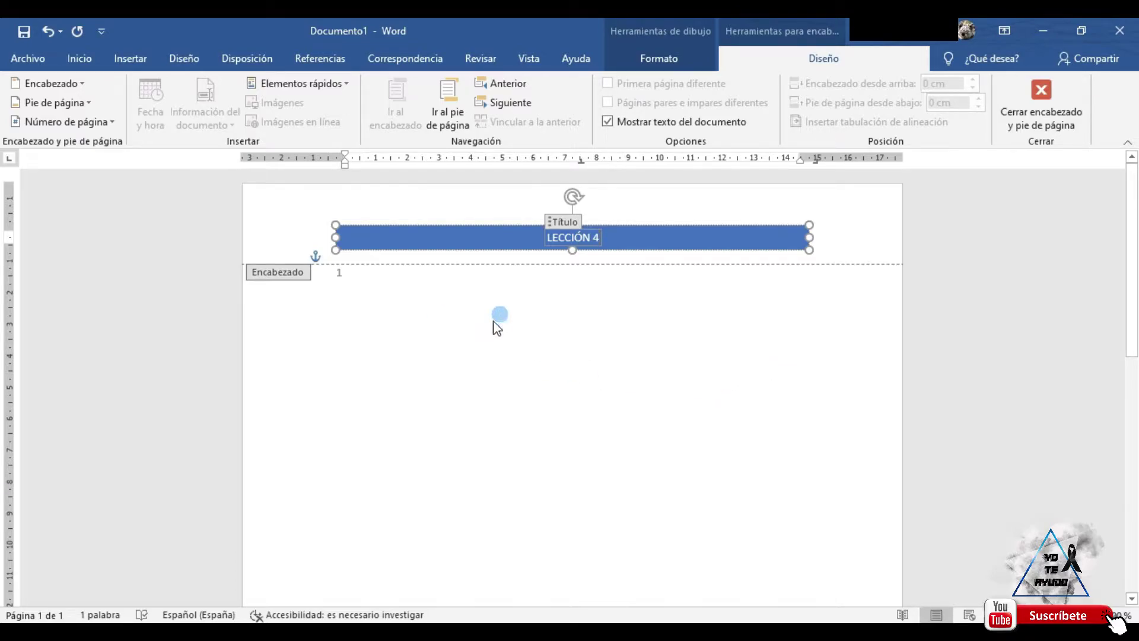
double_click(478, 337)
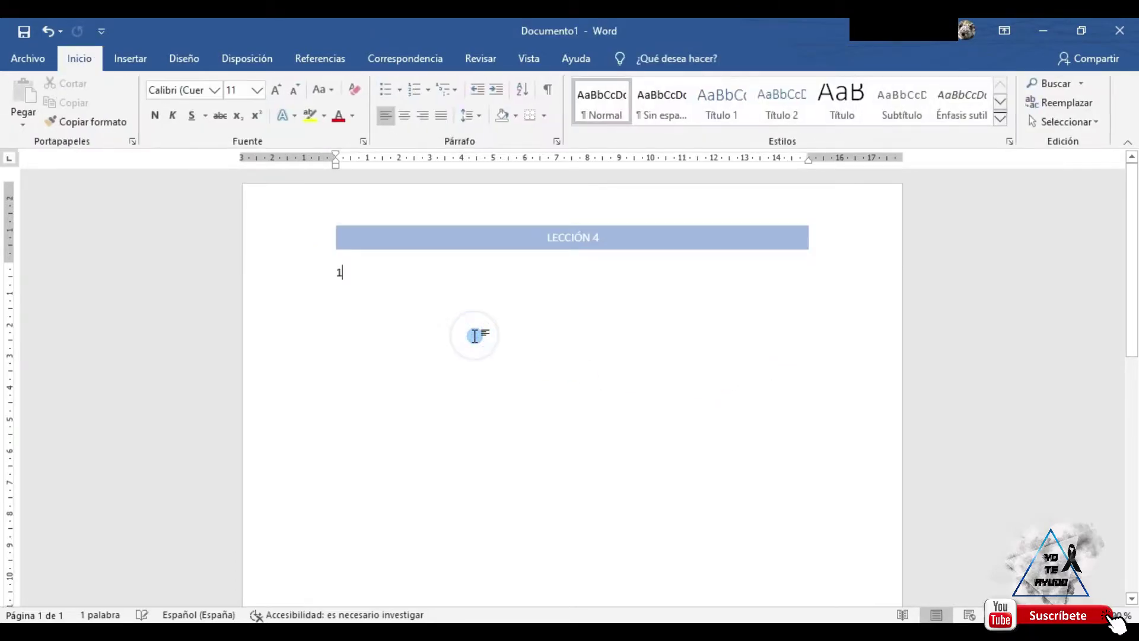
double_click(437, 242)
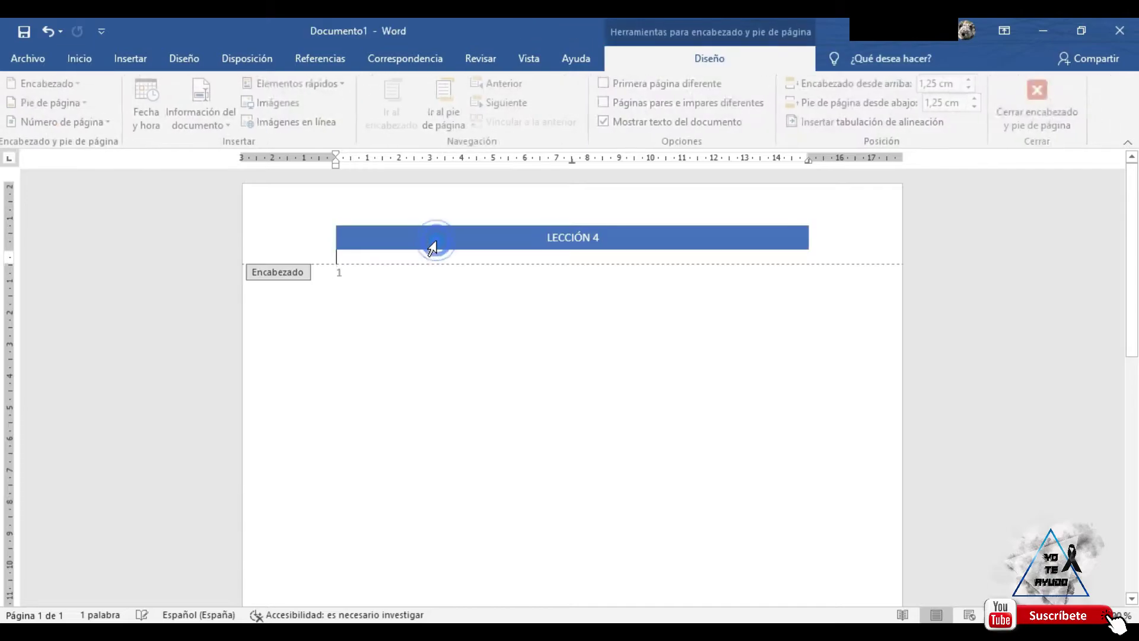
Switch between header and body, typing JJ in the body along the way
click(475, 344)
click(475, 343)
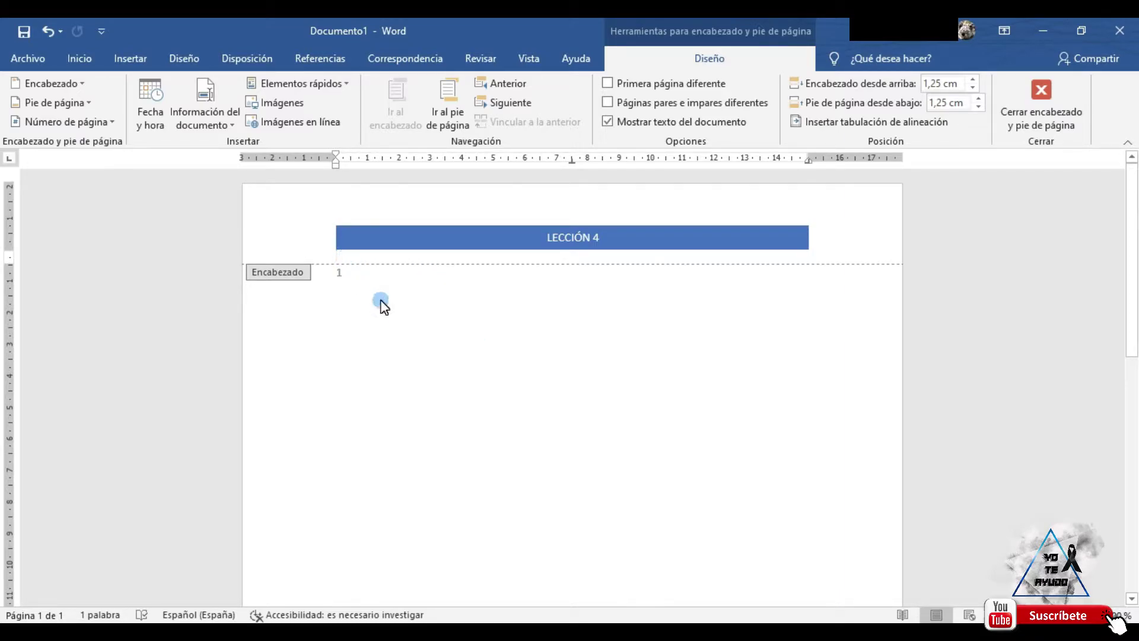
double_click(361, 336)
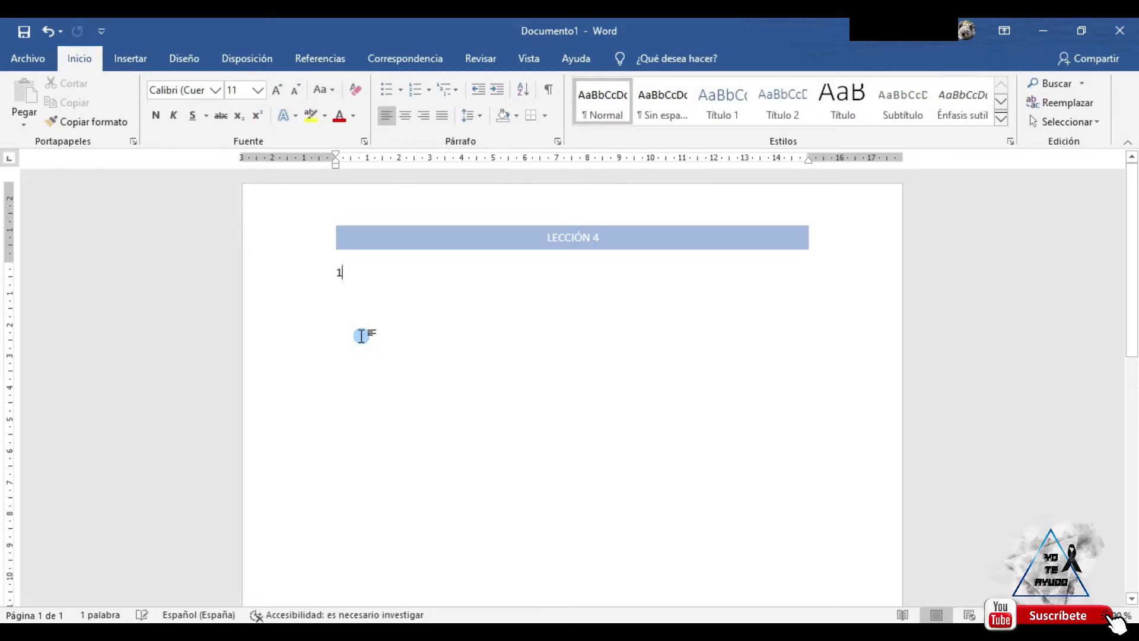
text(JJ)
double_click(393, 238)
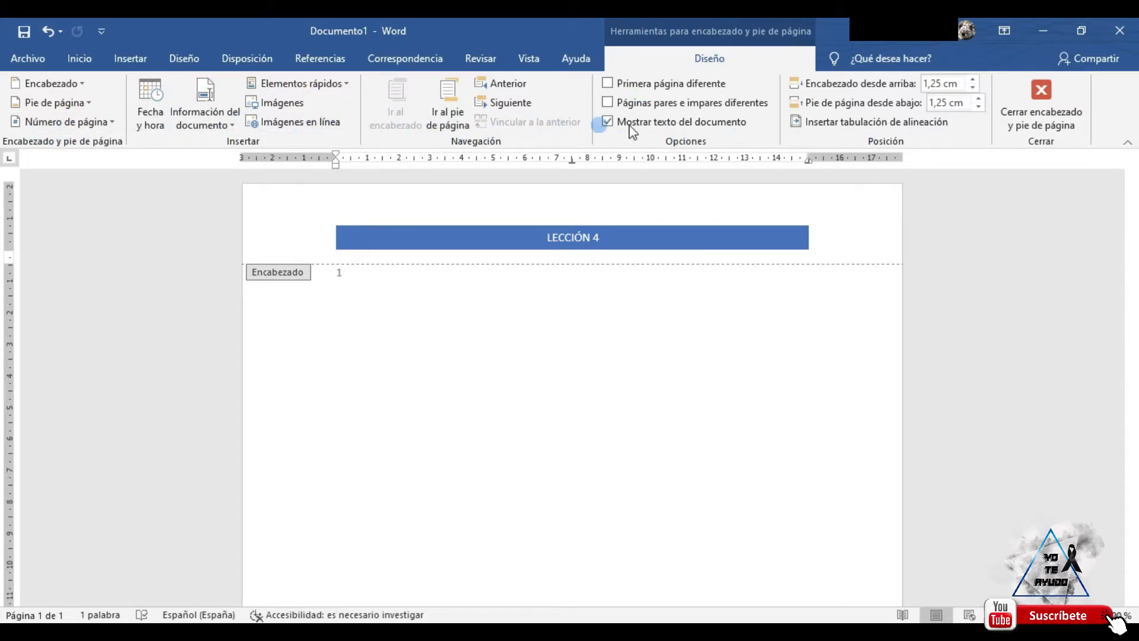
double_click(597, 397)
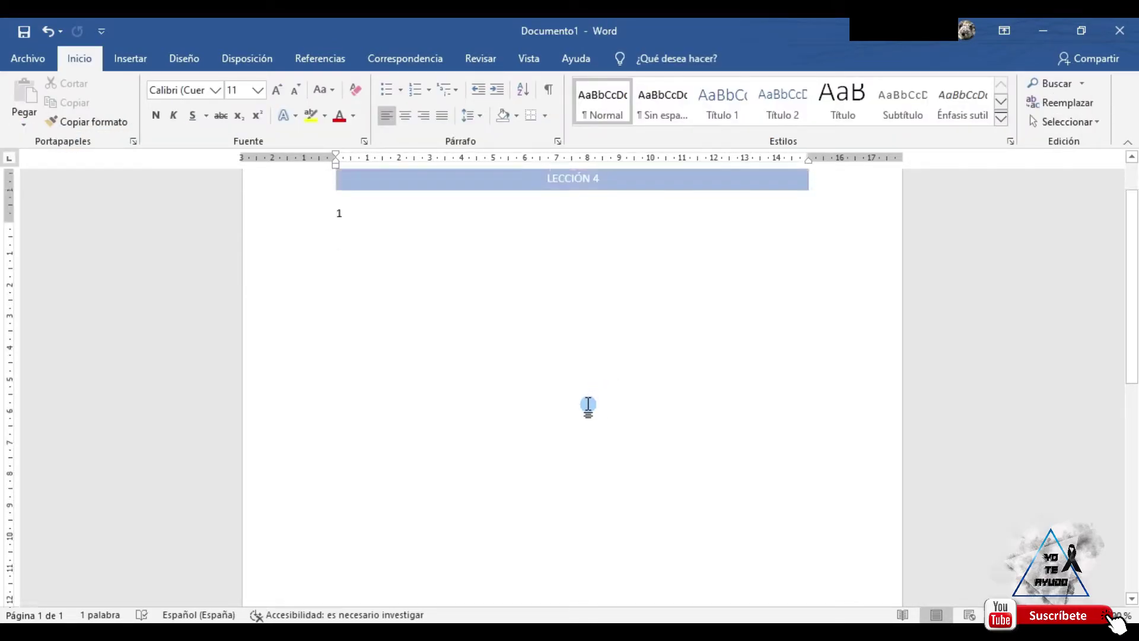
Add empty lines below the 1 until a second page with the LECCIÓN 4 header appears
key(Return)
key(Return)
key(Return)
key(Return)
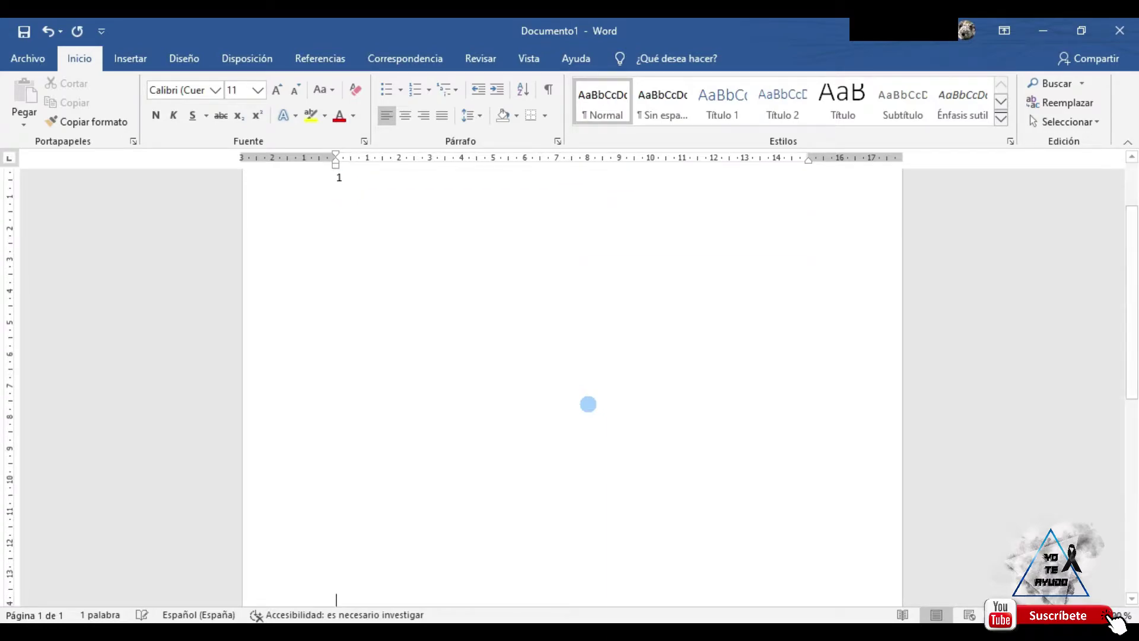
key(Return)
key(Return)
key(Return)
key(Return)
key(Return)
key(Return)
key(Return)
key(Return)
key(Return)
key(Return)
key(Return)
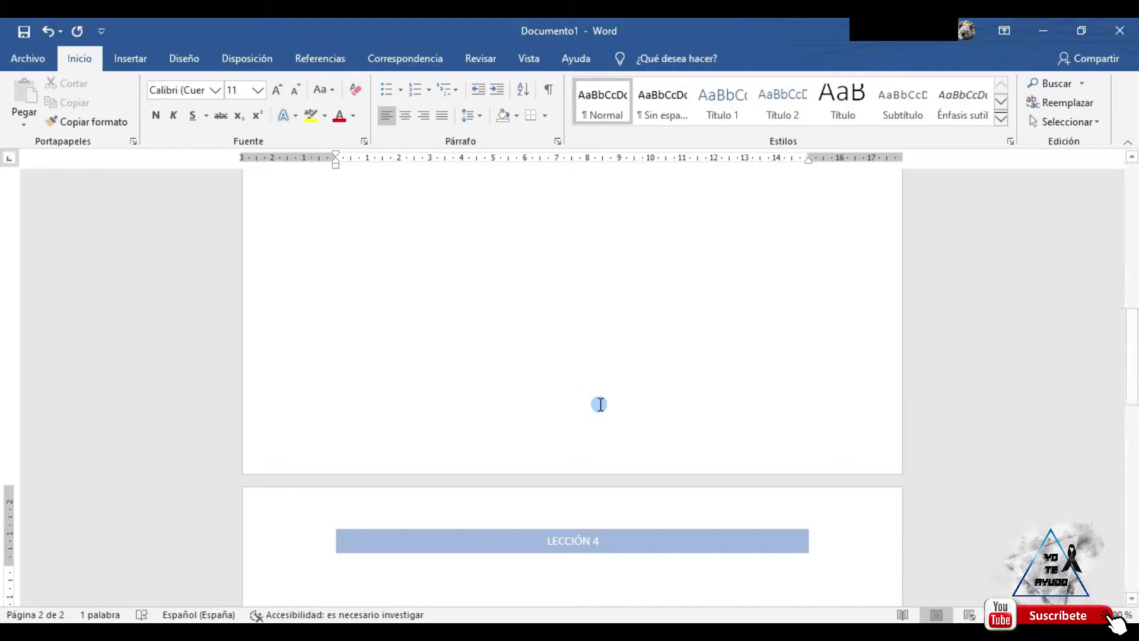
scroll(565, 453, down, 2)
scroll(544, 420, down, 2)
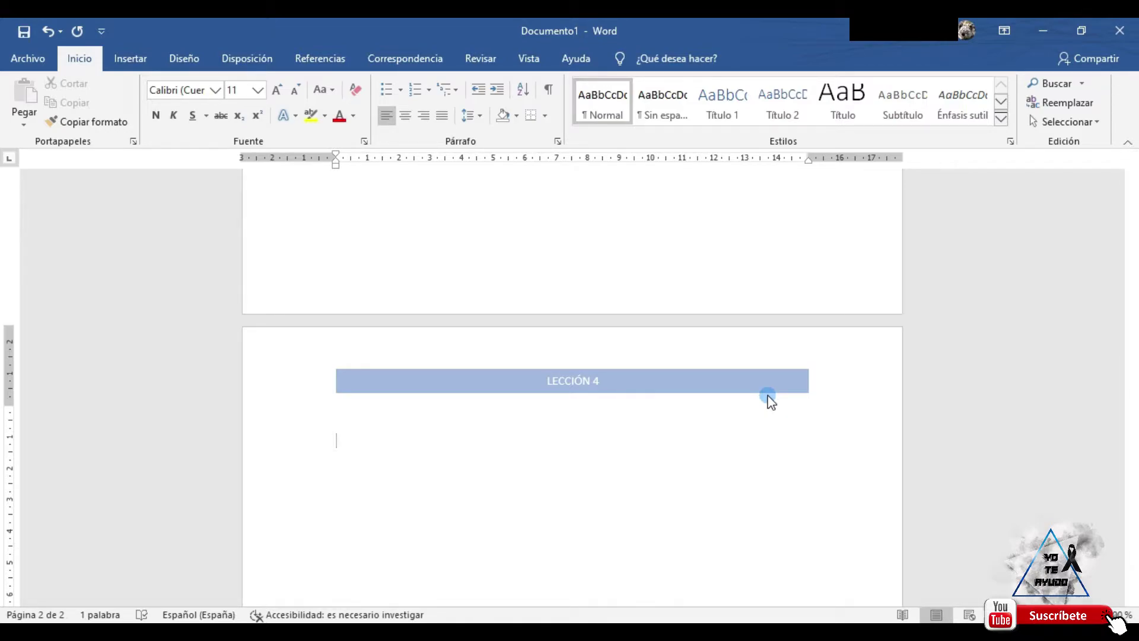
text(1)
scroll(610, 496, down, 2)
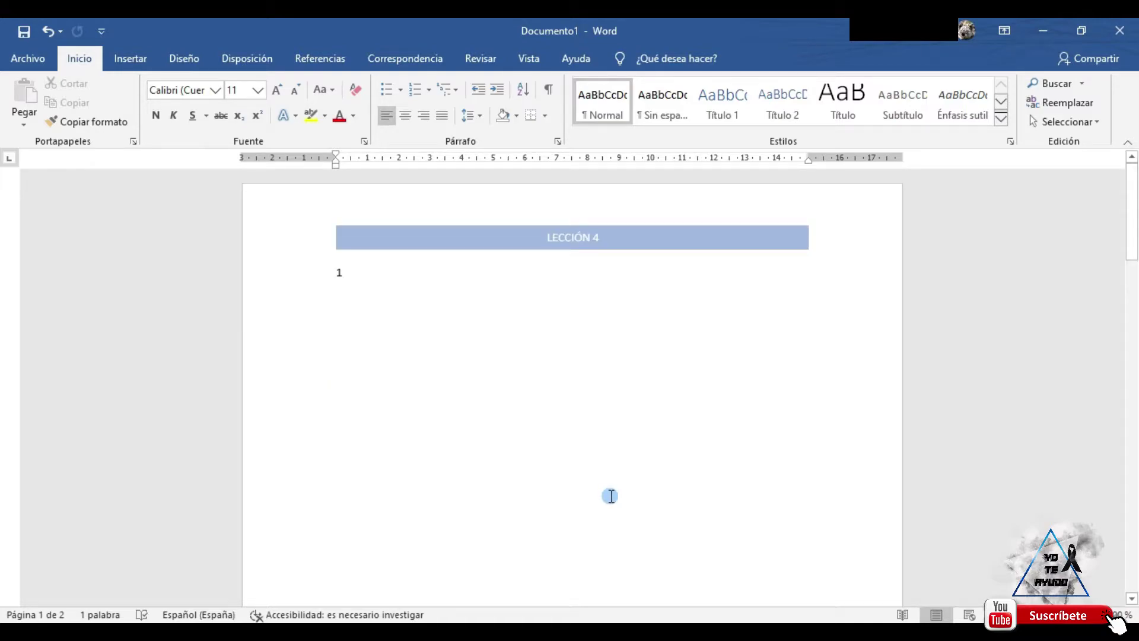
Give the first page its own separate header
double_click(590, 250)
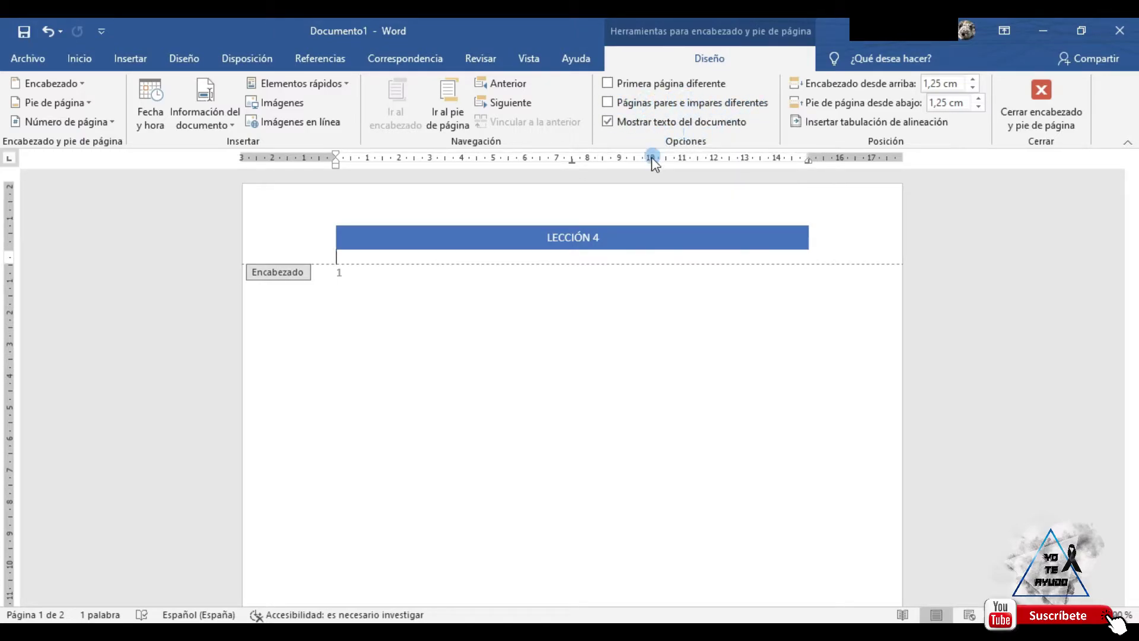
click(674, 86)
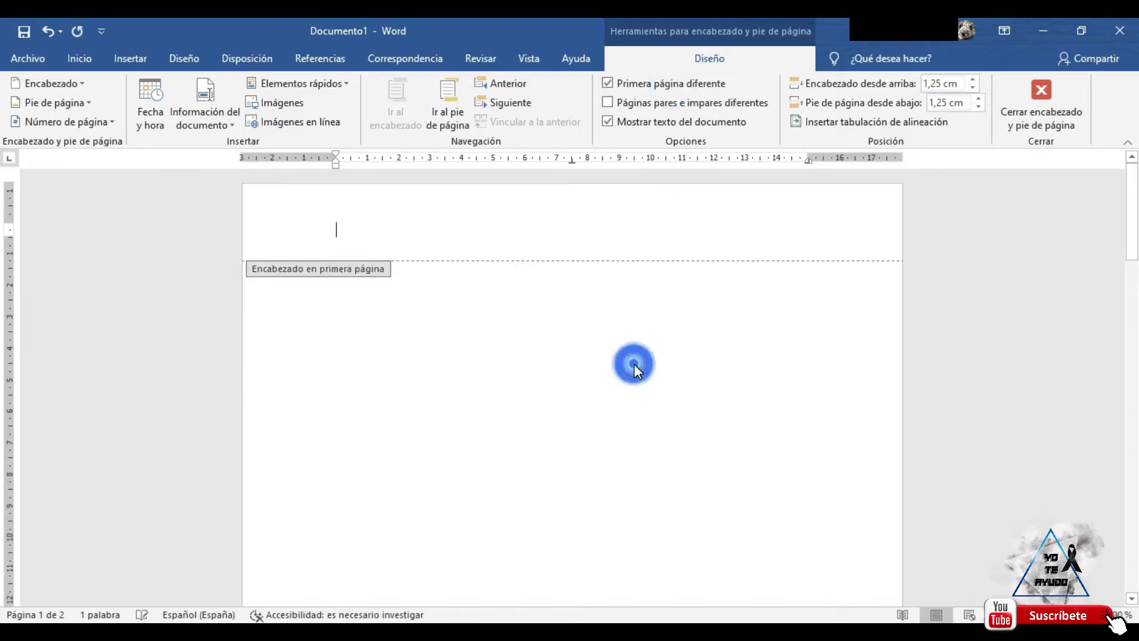
scroll(634, 368, down, 3)
scroll(634, 368, down, 3)
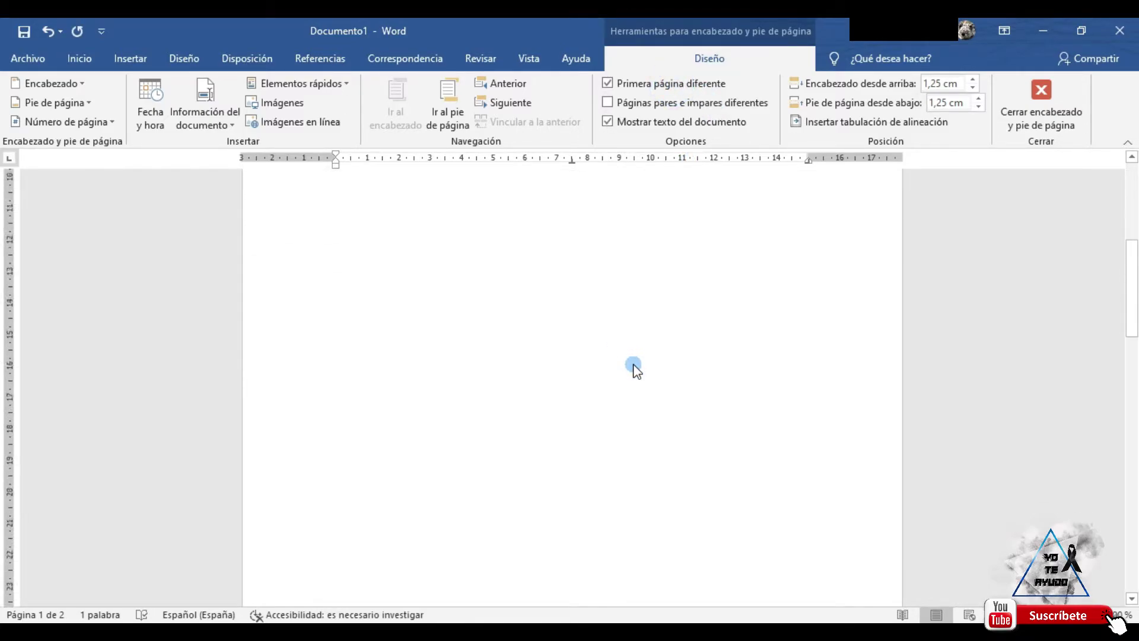
scroll(633, 368, down, 3)
scroll(634, 368, down, 3)
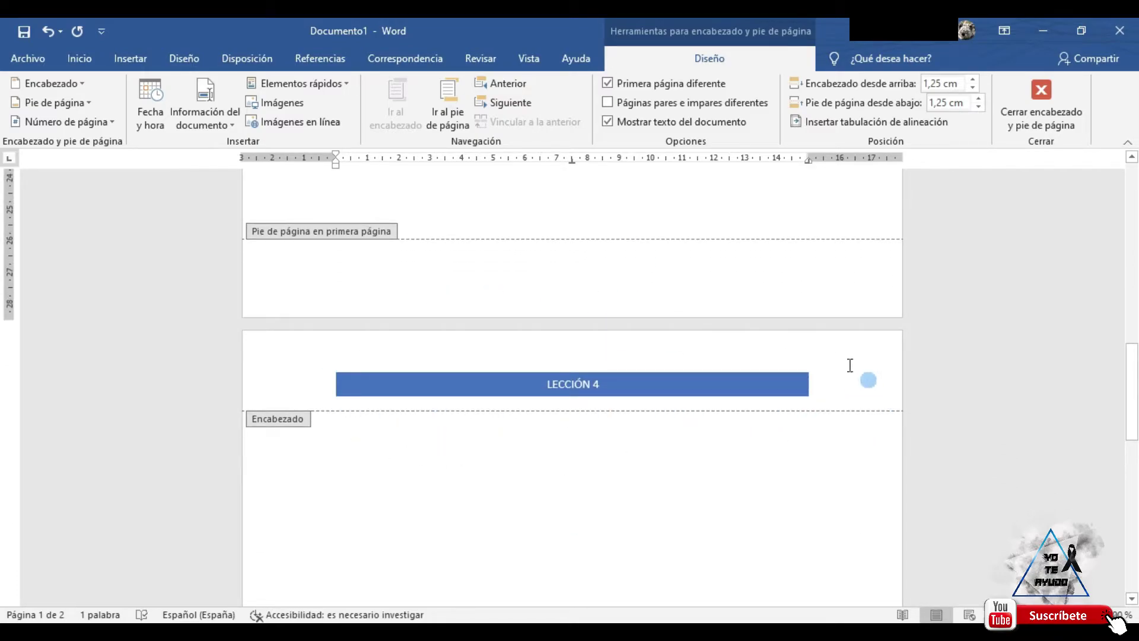
scroll(671, 372, up, 5)
scroll(672, 373, up, 7)
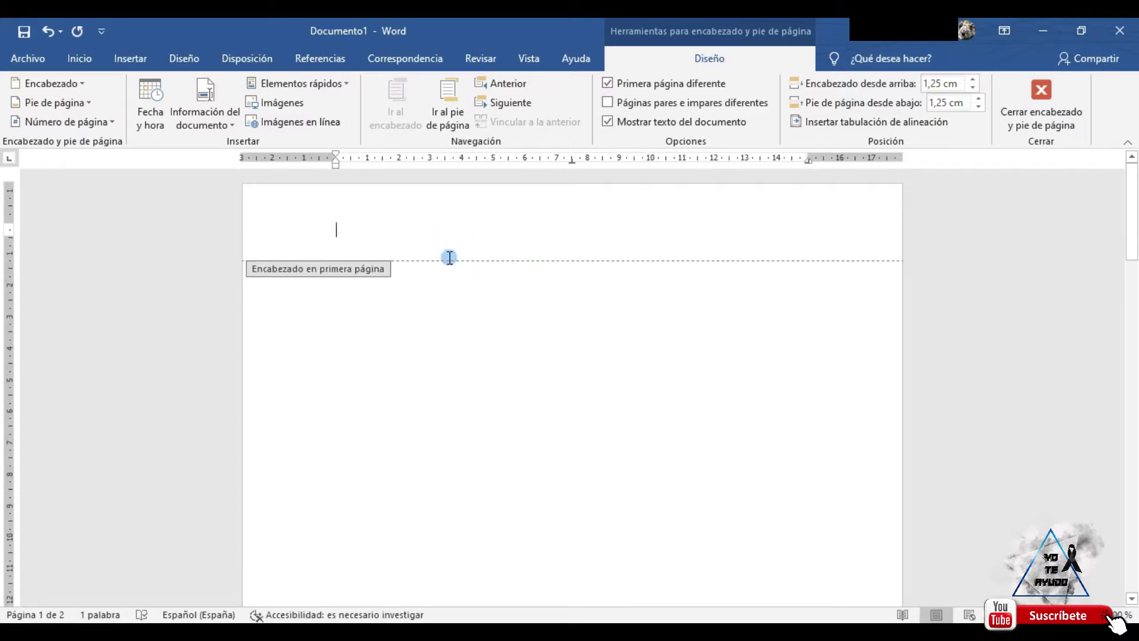
Apply the orange Retrospectiva header design to the first page and return to the body
click(81, 86)
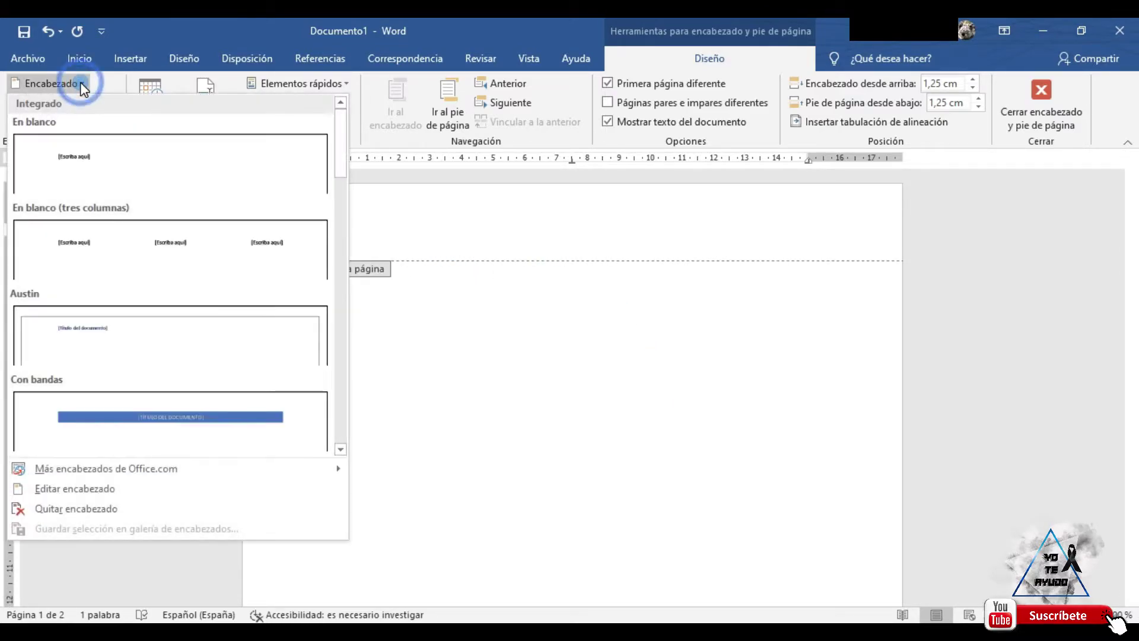
scroll(172, 350, down, 5)
scroll(174, 348, down, 3)
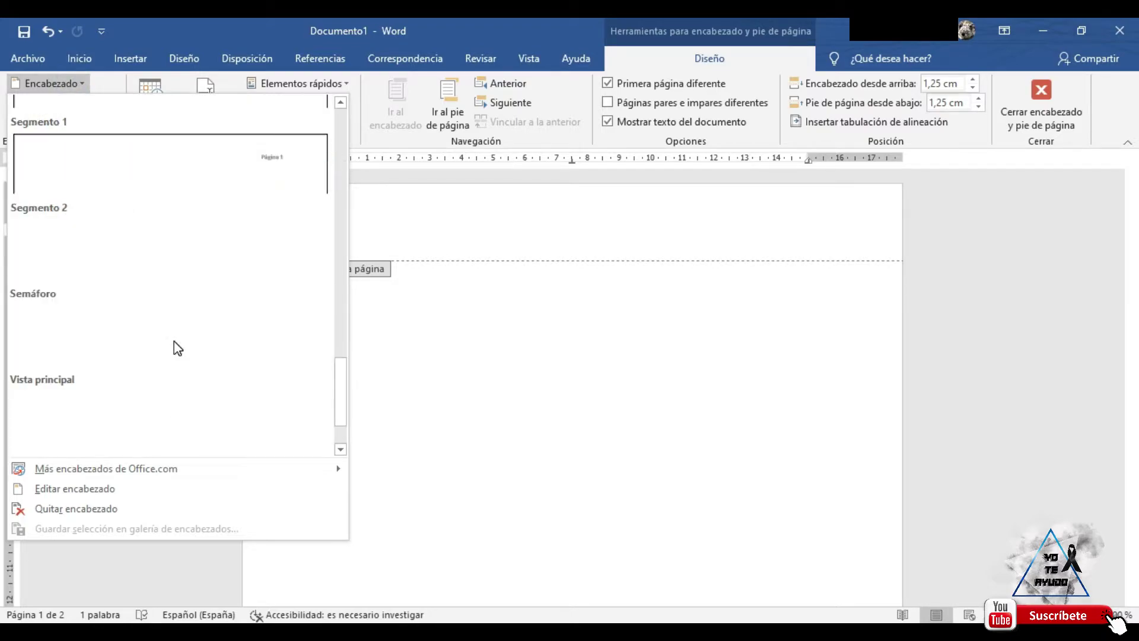
scroll(175, 332, up, 3)
click(149, 338)
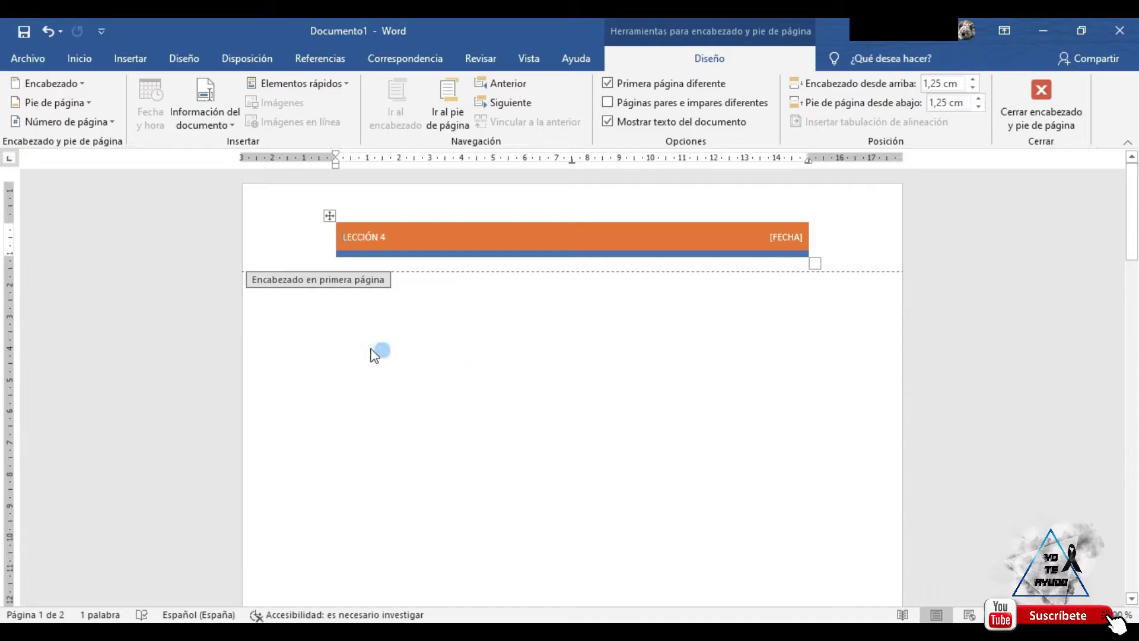
double_click(440, 373)
Review both pages and the orange first-page header, then go back to the Insertar ribbon
scroll(488, 298, down, 2)
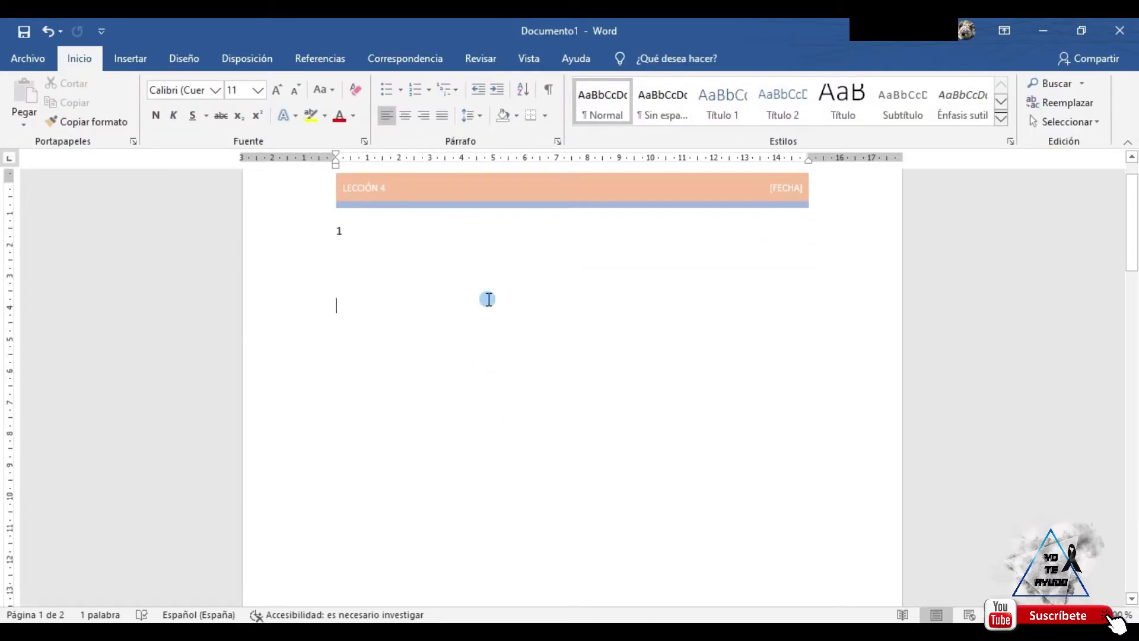
scroll(488, 299, down, 3)
scroll(488, 299, down, 3)
scroll(488, 299, down, 3)
scroll(488, 300, down, 3)
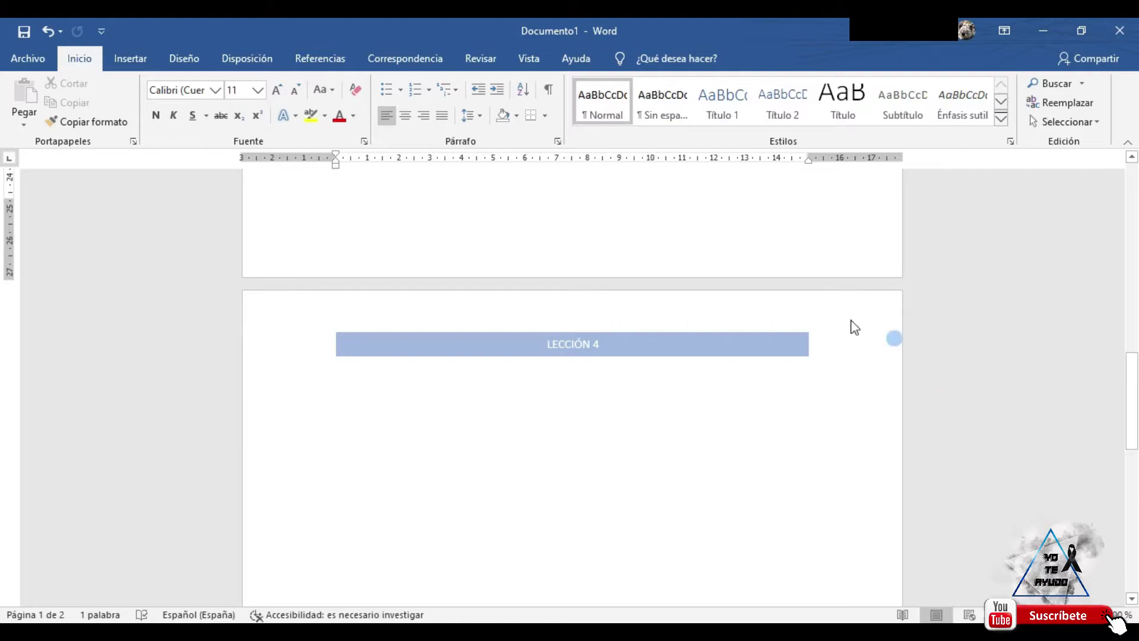
scroll(593, 400, up, 3)
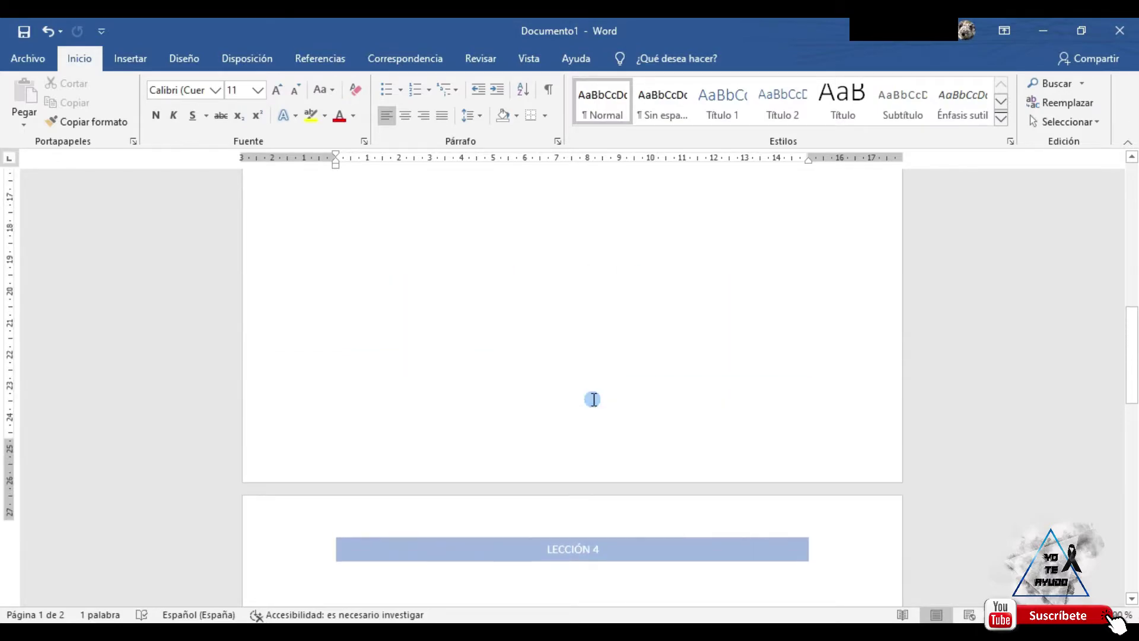
scroll(593, 399, up, 5)
scroll(593, 400, up, 3)
double_click(556, 255)
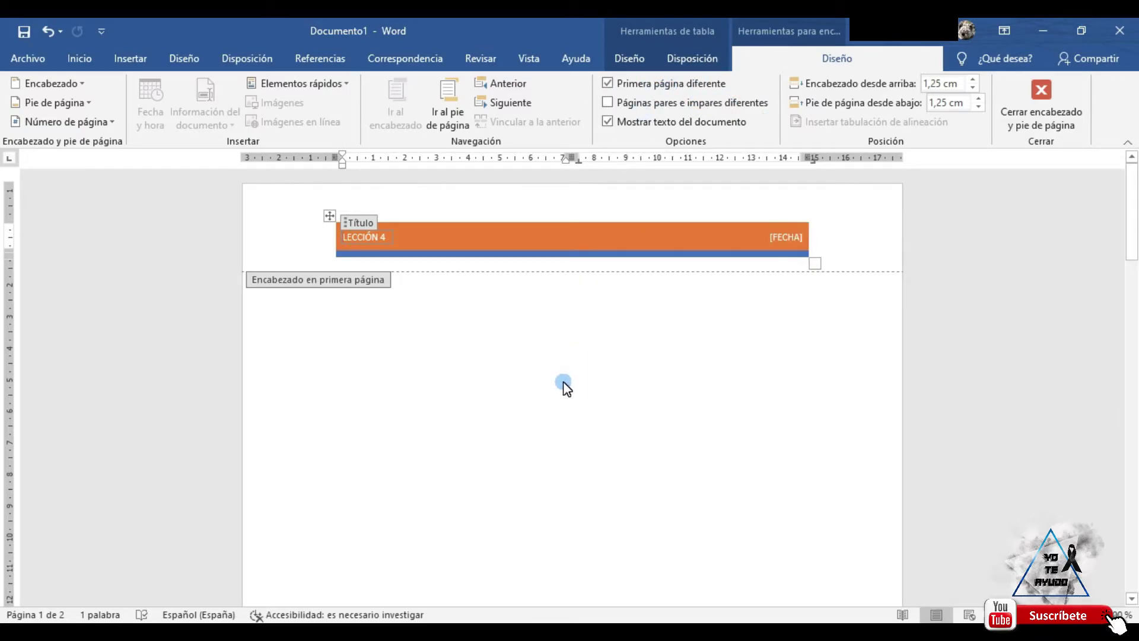
double_click(387, 402)
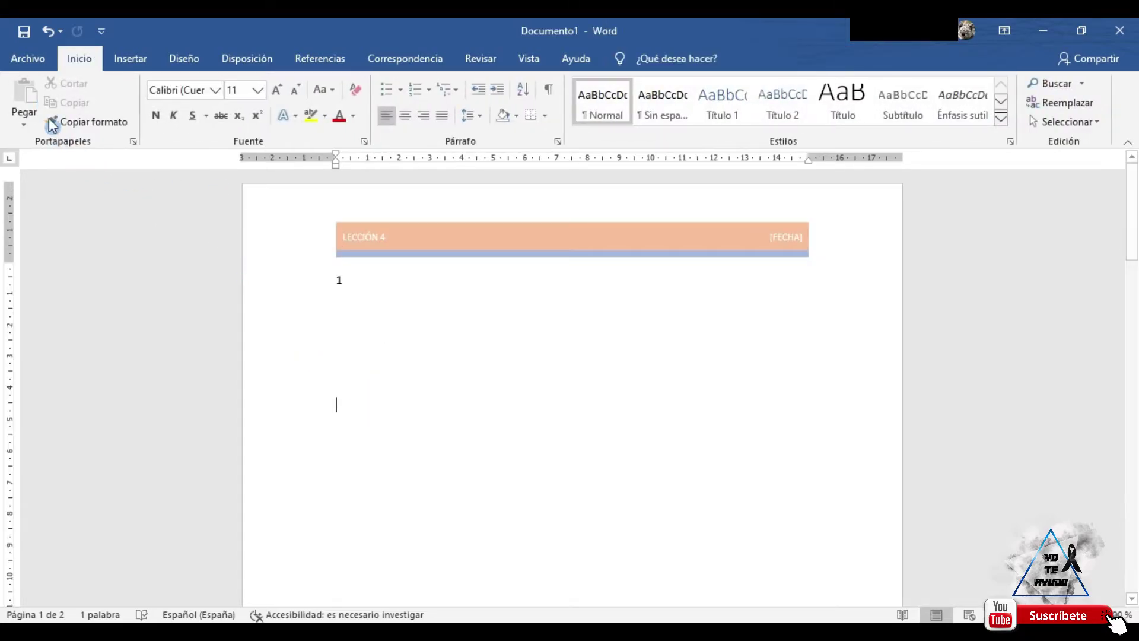
click(130, 58)
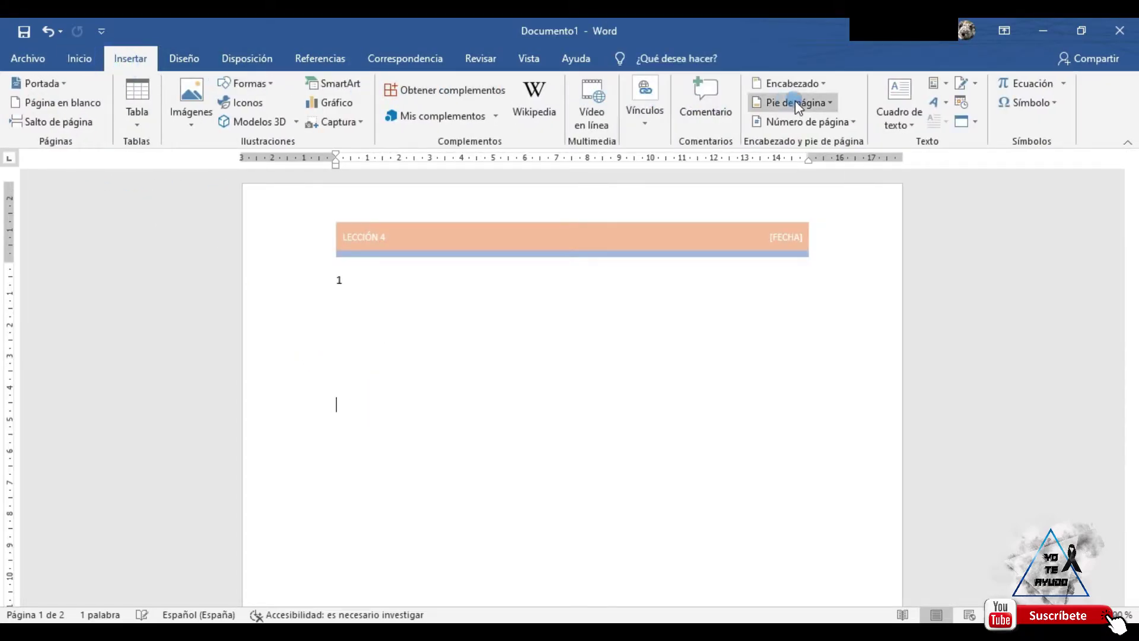
Insert the Vista principal (horizontal) footer with [Fecha] and page number 1 on page one
click(795, 102)
scroll(848, 315, down, 10)
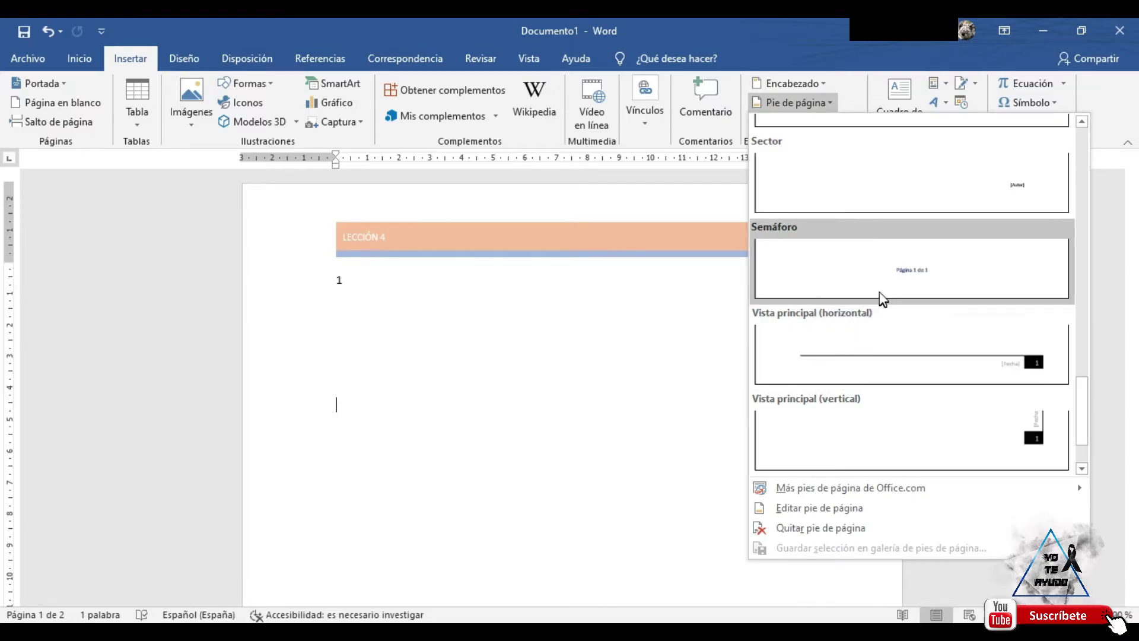
click(931, 367)
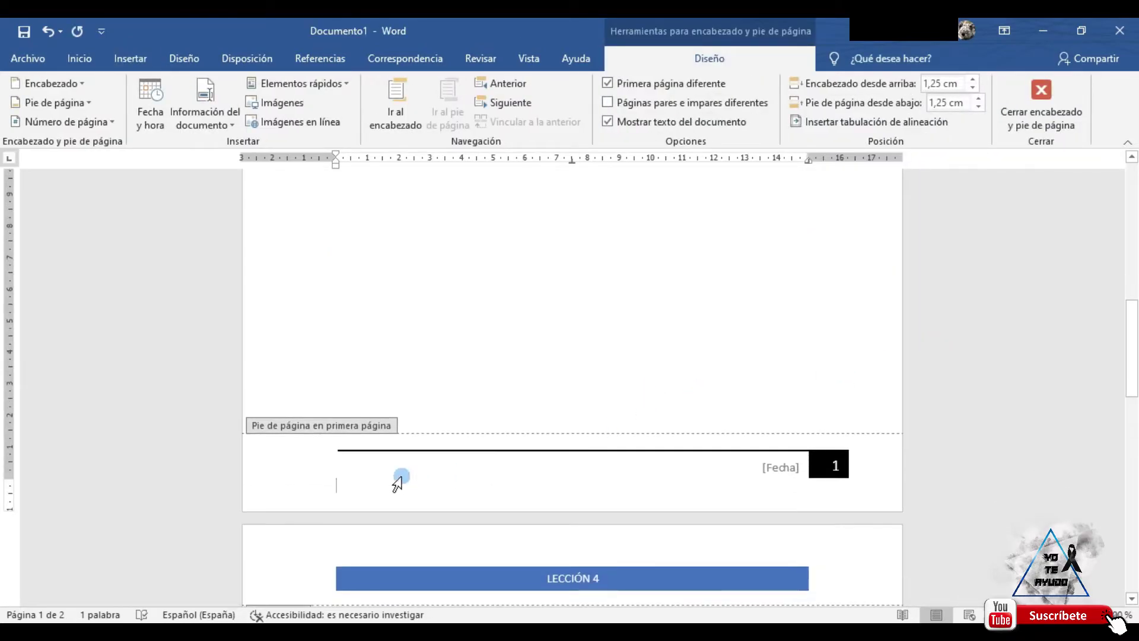
click(642, 491)
click(707, 428)
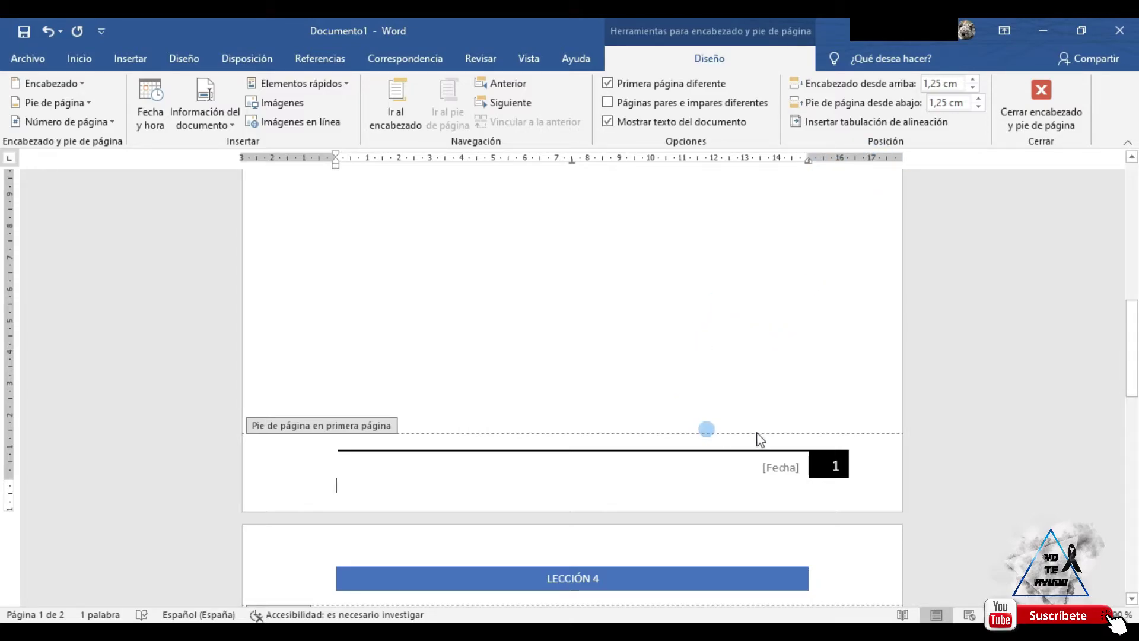
click(588, 472)
drag(626, 366, 602, 291)
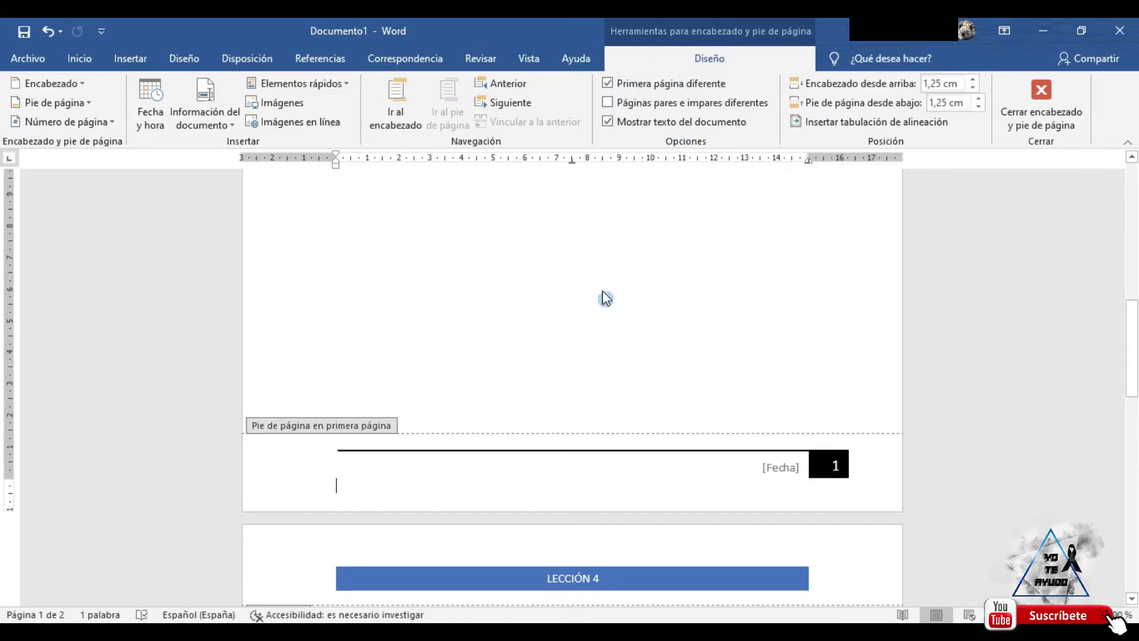
double_click(596, 285)
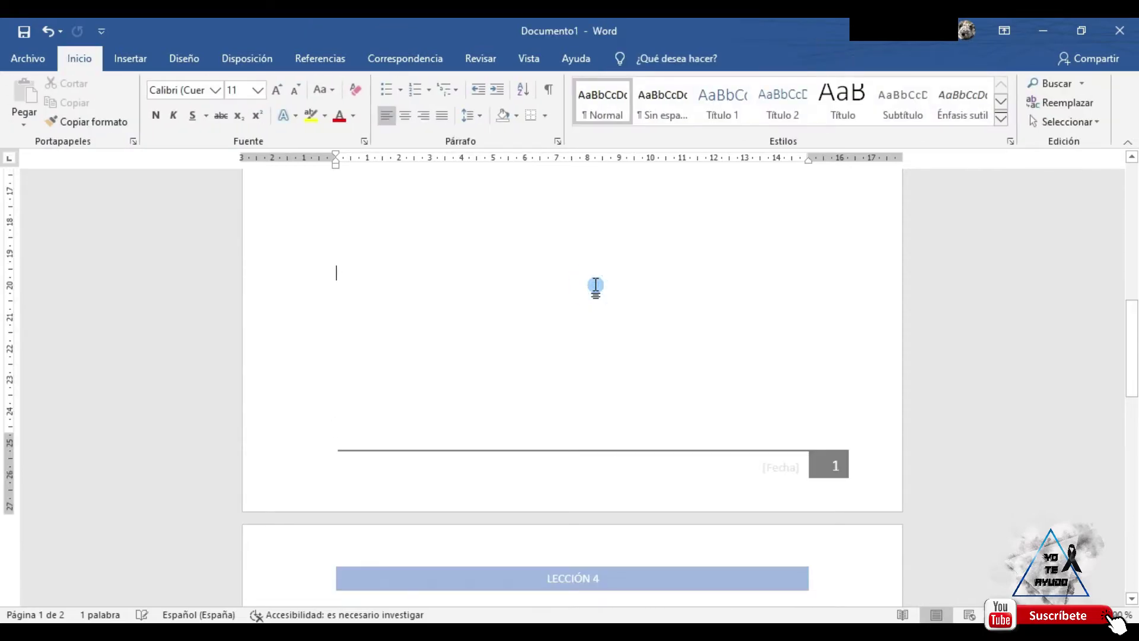
double_click(529, 465)
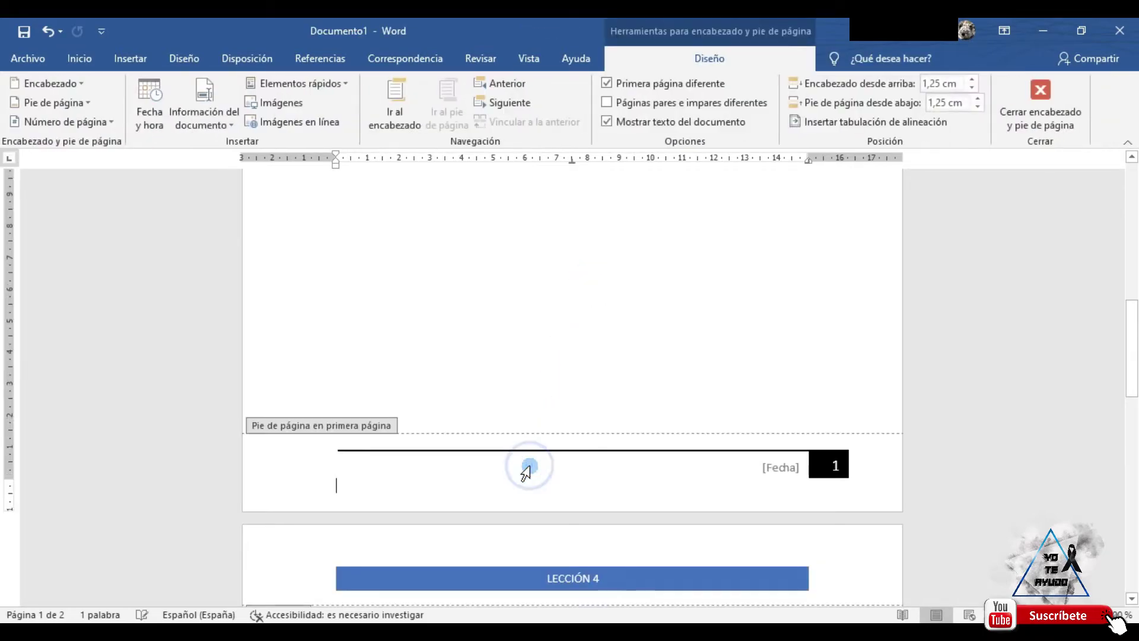
scroll(670, 412, up, 10)
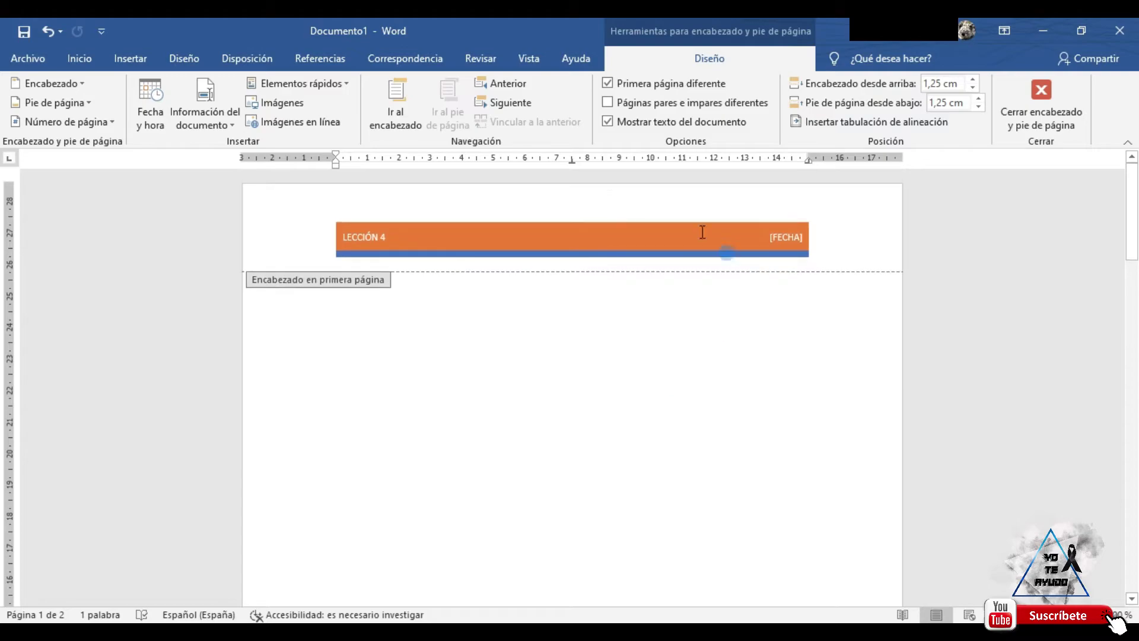
Scroll through the document and place the insertion point in page 2's footer
scroll(579, 465, down, 7)
scroll(574, 464, down, 5)
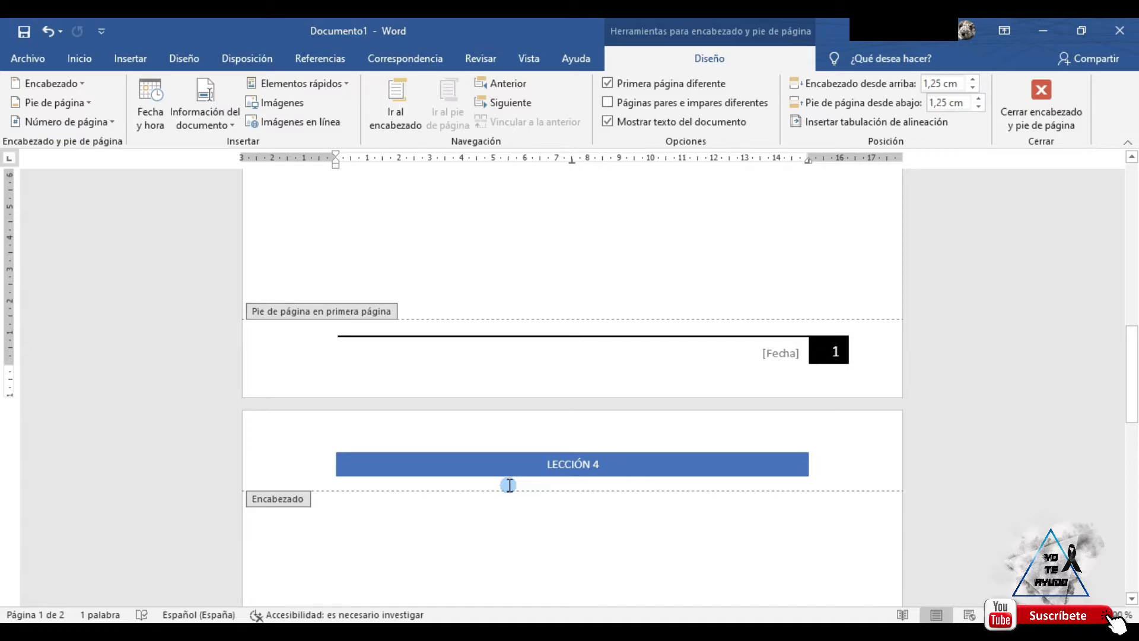
scroll(510, 486, down, 2)
scroll(540, 487, down, 8)
scroll(539, 486, down, 3)
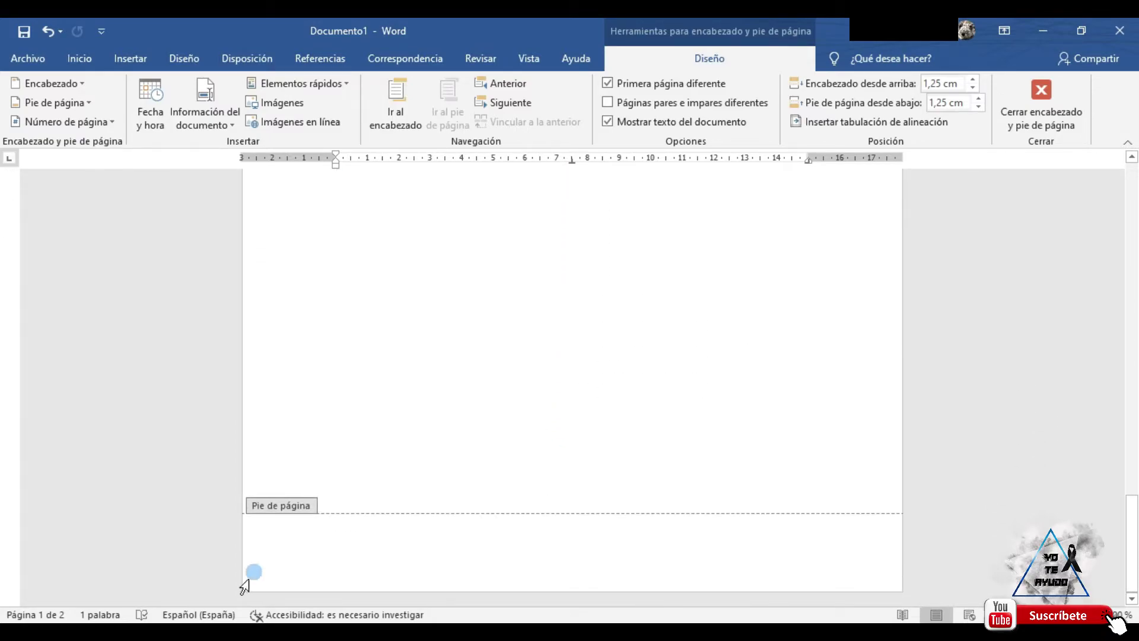
scroll(488, 516, up, 5)
scroll(489, 517, up, 6)
scroll(489, 518, up, 3)
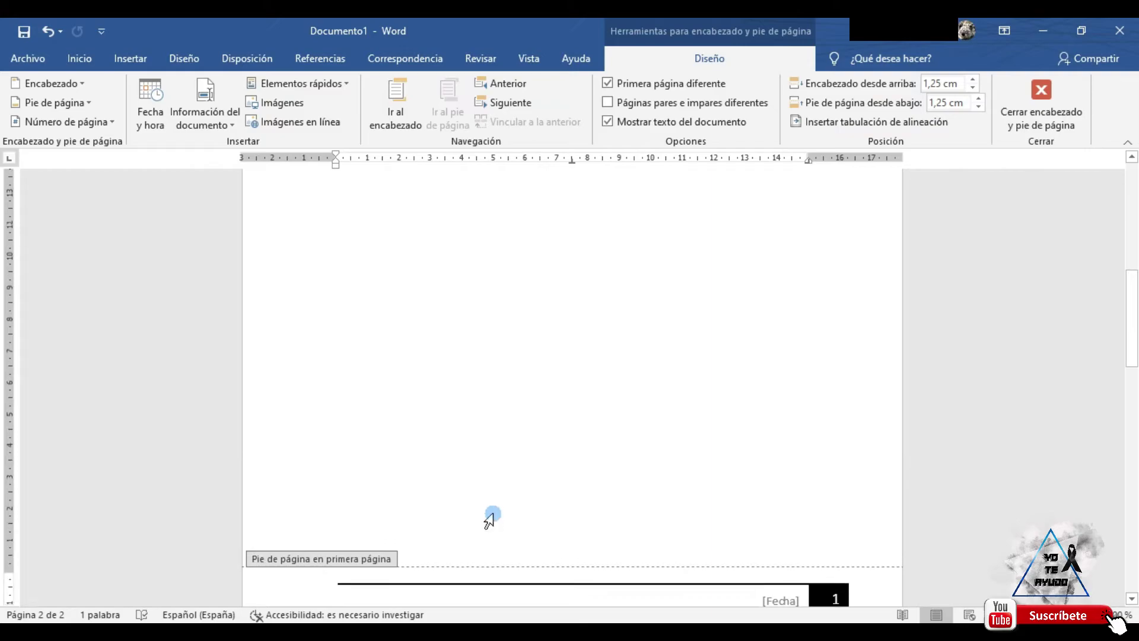
scroll(488, 516, down, 2)
scroll(511, 486, down, 1)
scroll(539, 440, down, 1)
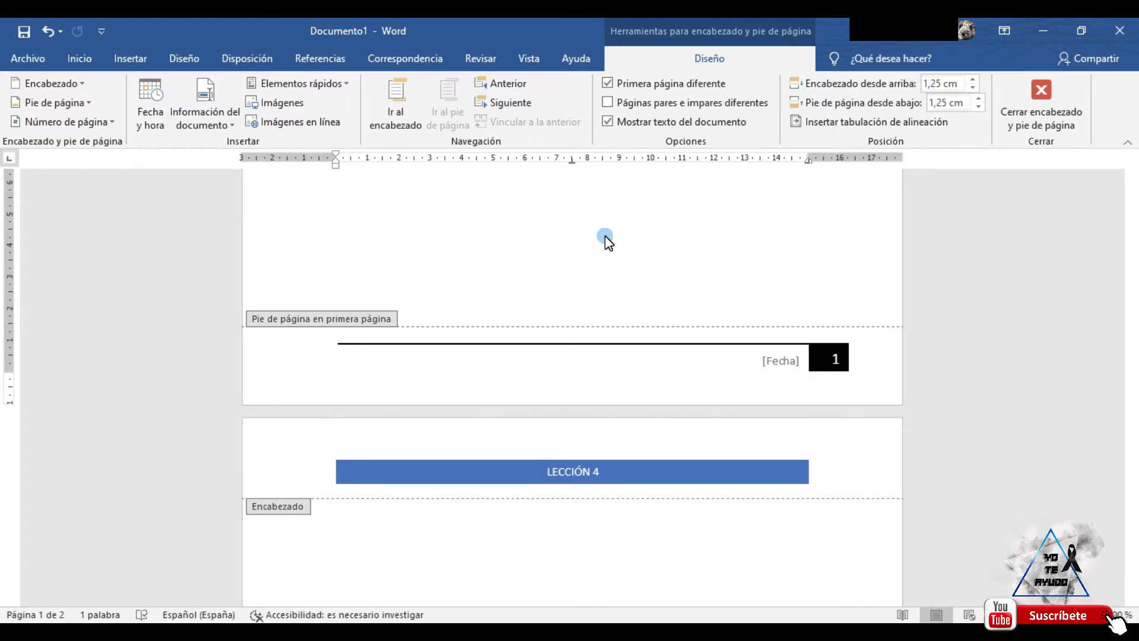
scroll(605, 239, down, 5)
scroll(605, 345, up, 5)
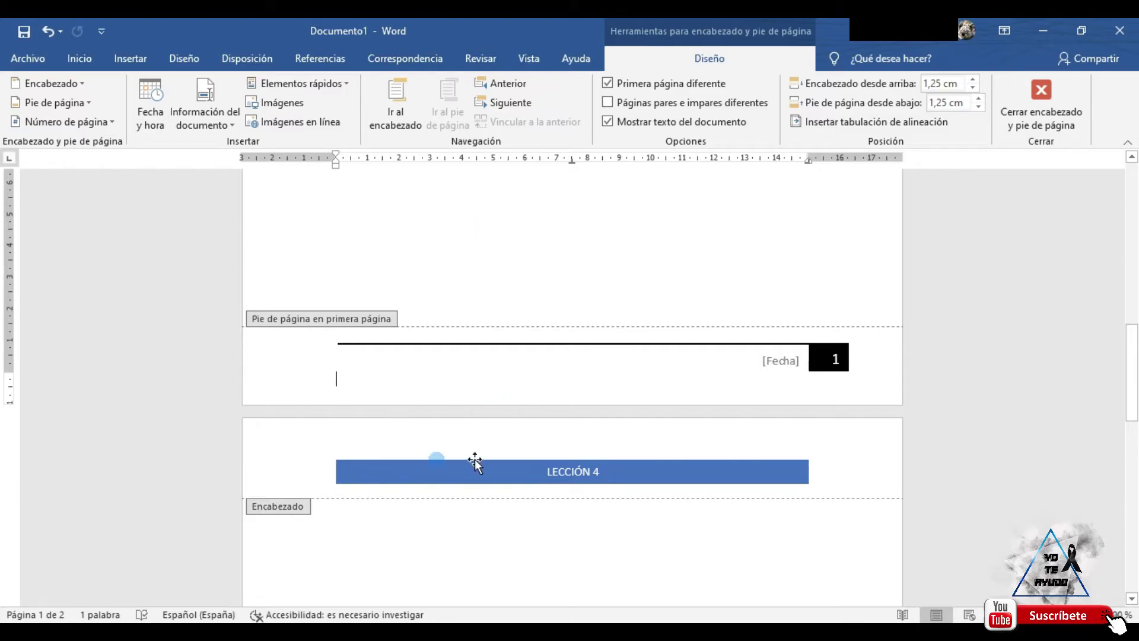
scroll(666, 380, down, 3)
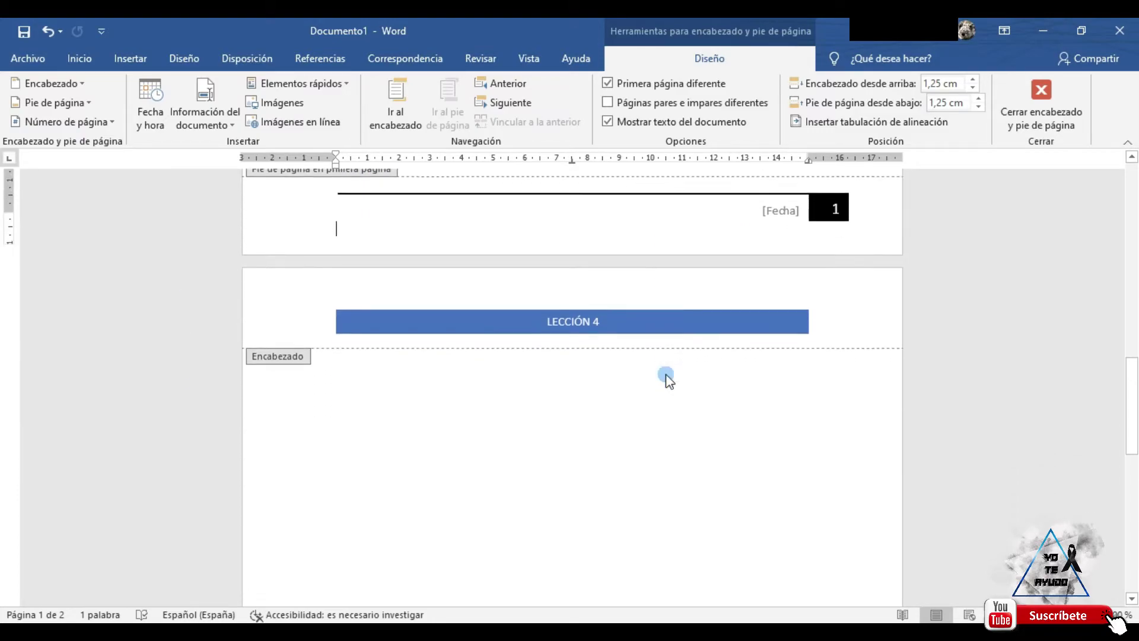
scroll(666, 380, down, 8)
scroll(665, 380, down, 5)
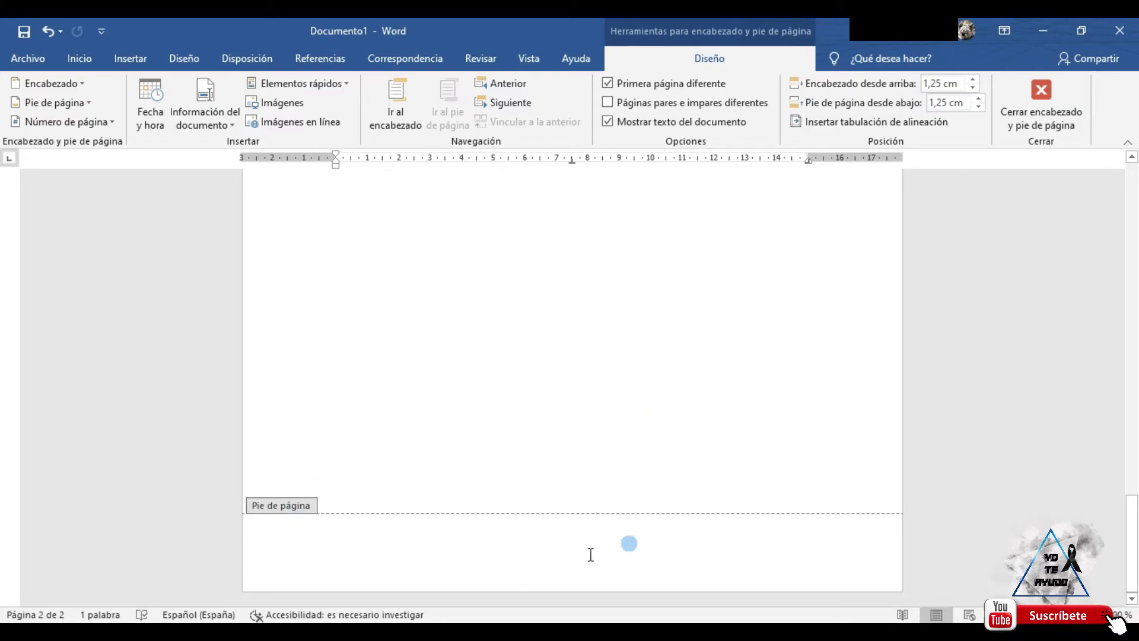
click(641, 544)
Uncheck Primera página diferente so all pages share one header and footer
click(608, 83)
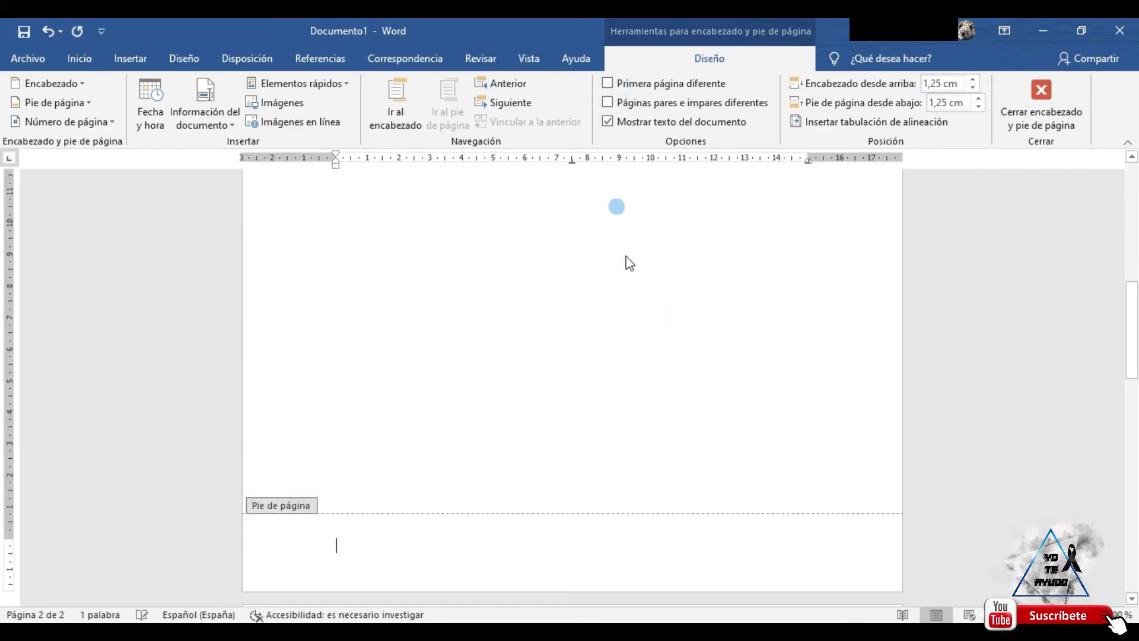
scroll(667, 387, down, 5)
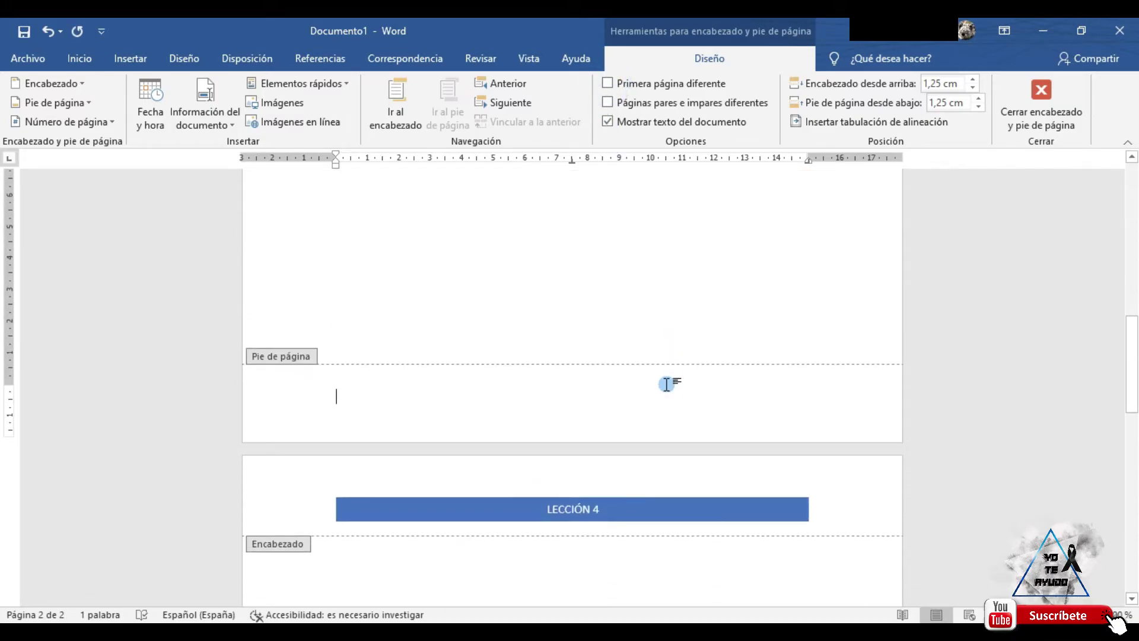
scroll(667, 387, down, 5)
scroll(667, 387, down, 3)
scroll(667, 387, down, 3)
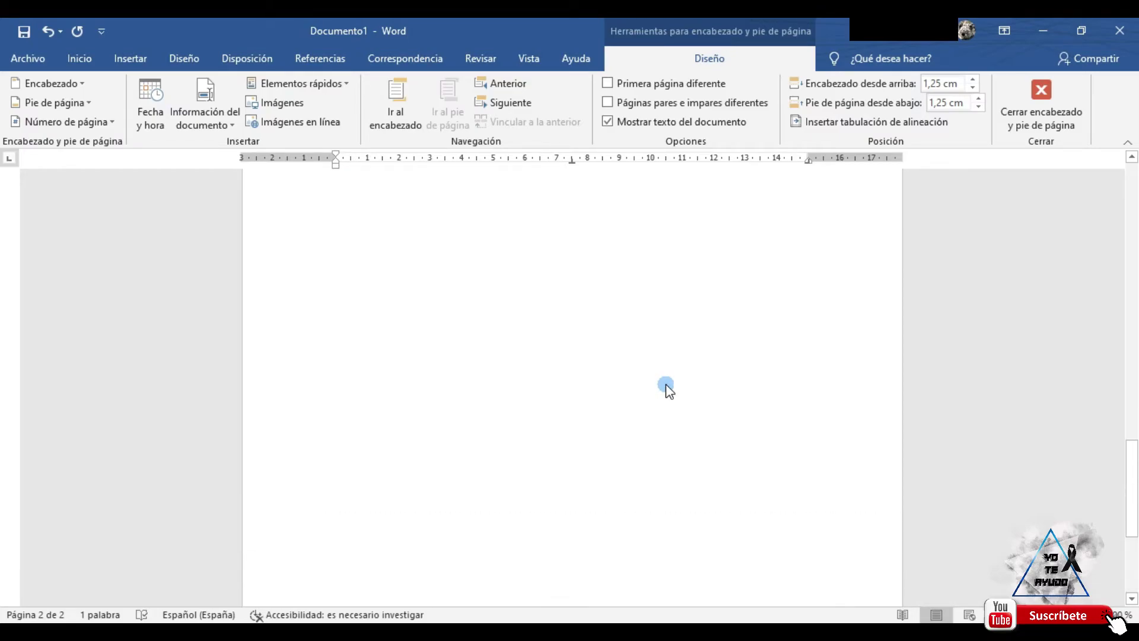
scroll(661, 386, up, 10)
scroll(661, 386, up, 3)
Insert the Vista principal (horizontal) footer on every page and confirm page 2 shows number 2
click(291, 330)
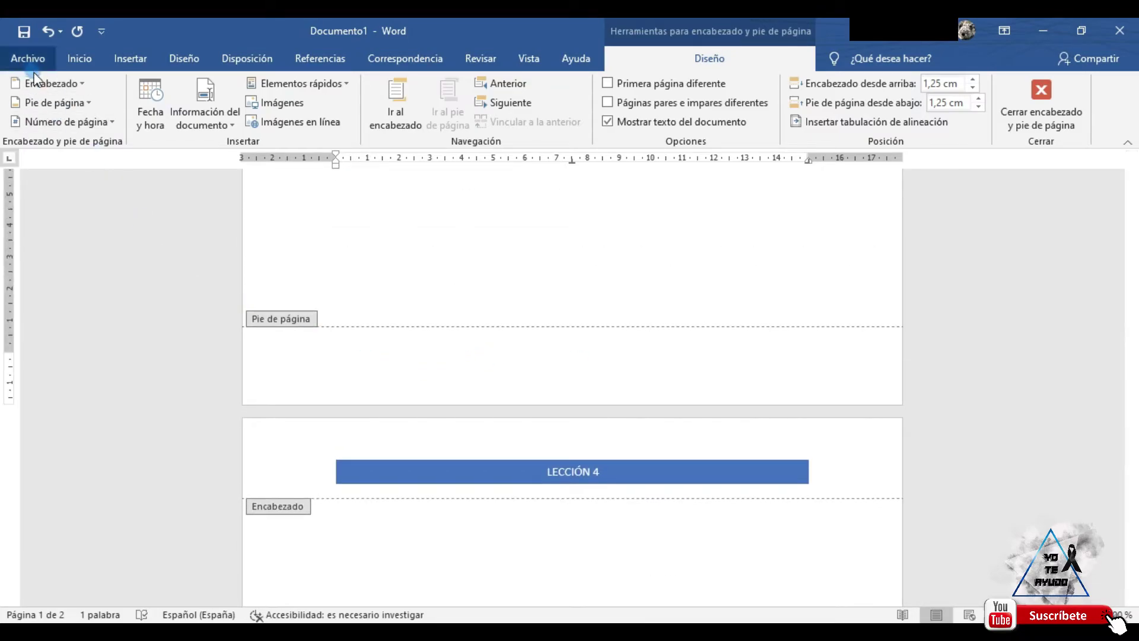
click(48, 103)
scroll(116, 271, down, 5)
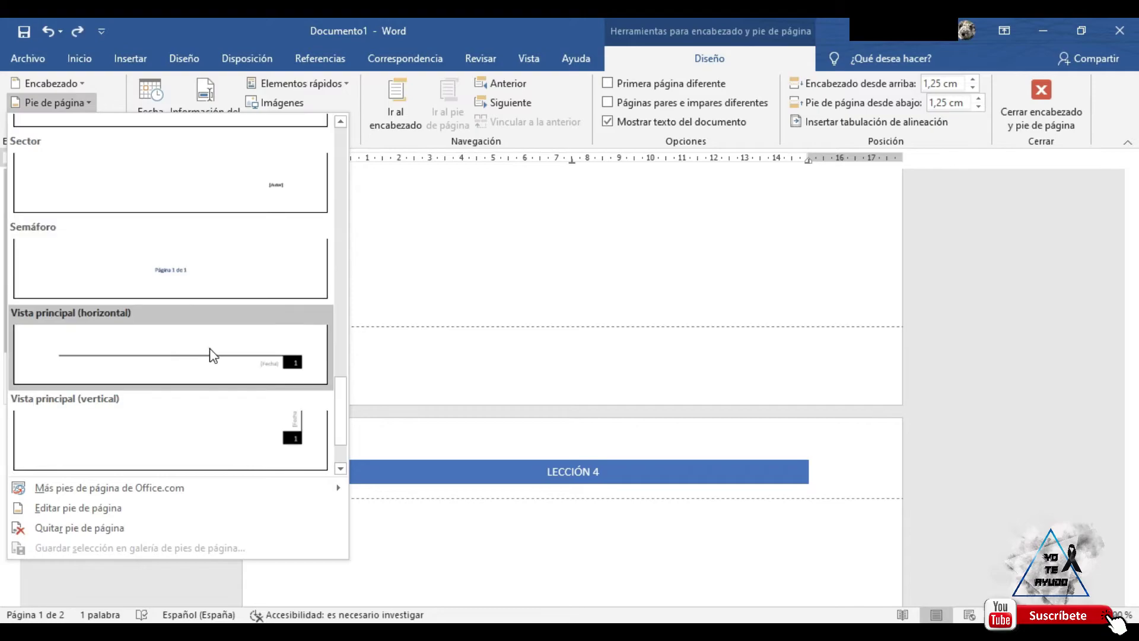
click(211, 356)
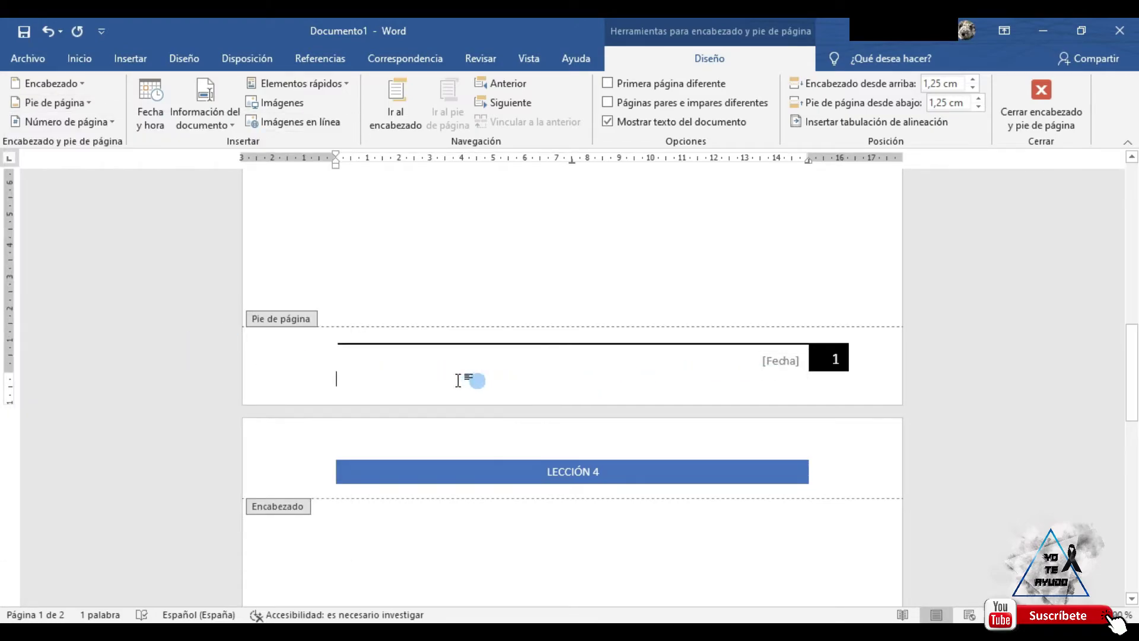
scroll(493, 368, down, 5)
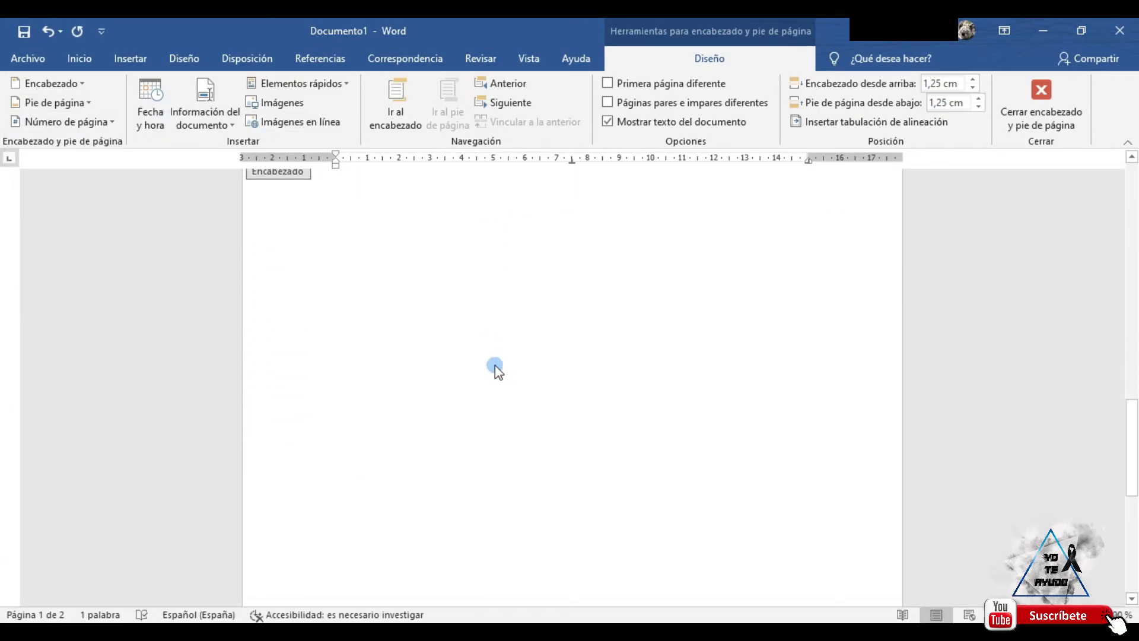
scroll(496, 367, down, 7)
click(808, 575)
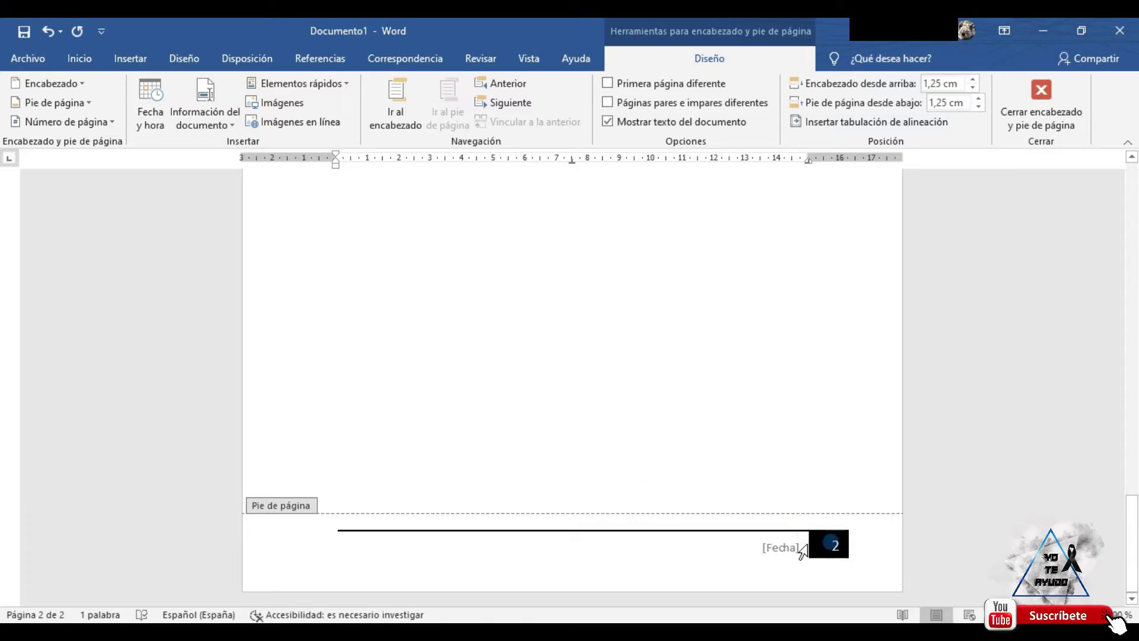
scroll(813, 528, up, 2)
scroll(820, 510, up, 10)
click(785, 296)
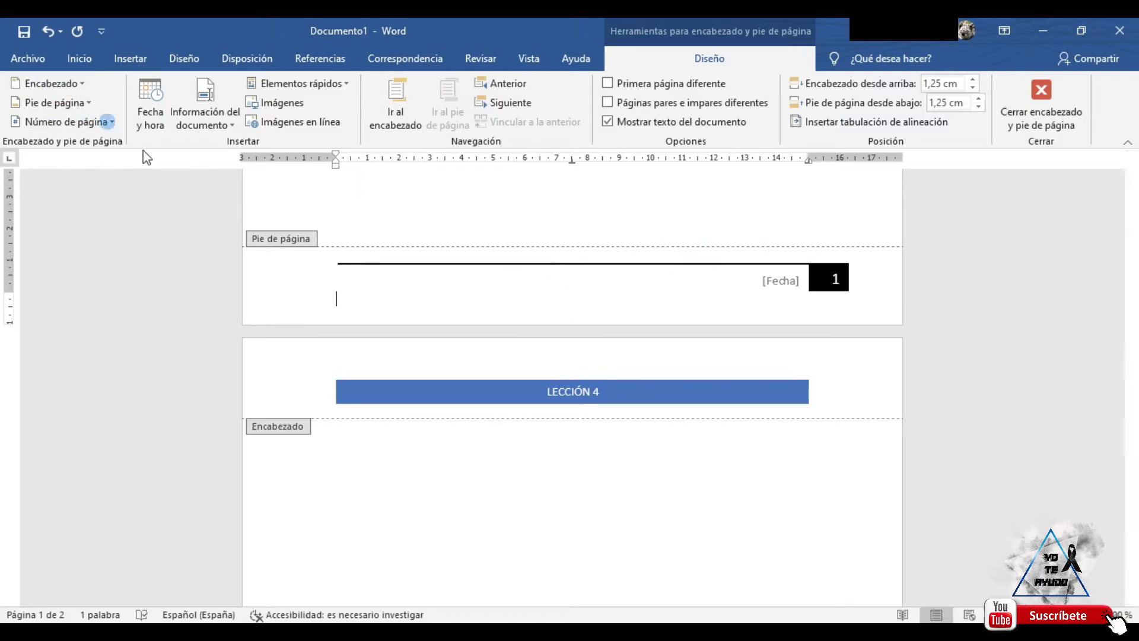
Replace the footer with the blank three-column layout, En blanco (tres columnas)
click(69, 103)
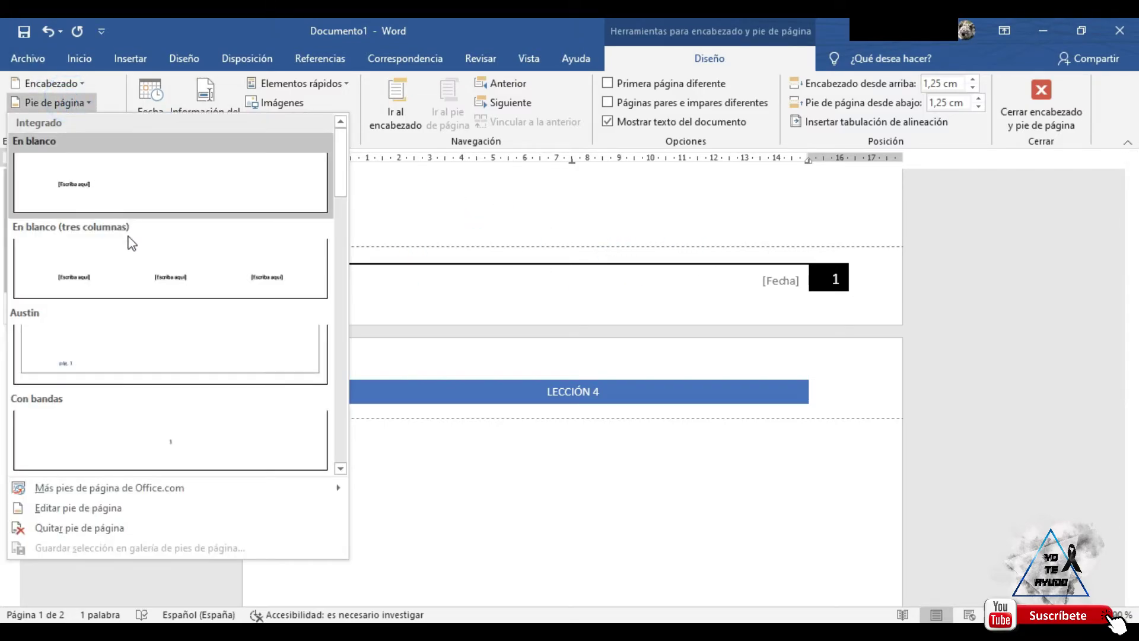
scroll(216, 276, down, 5)
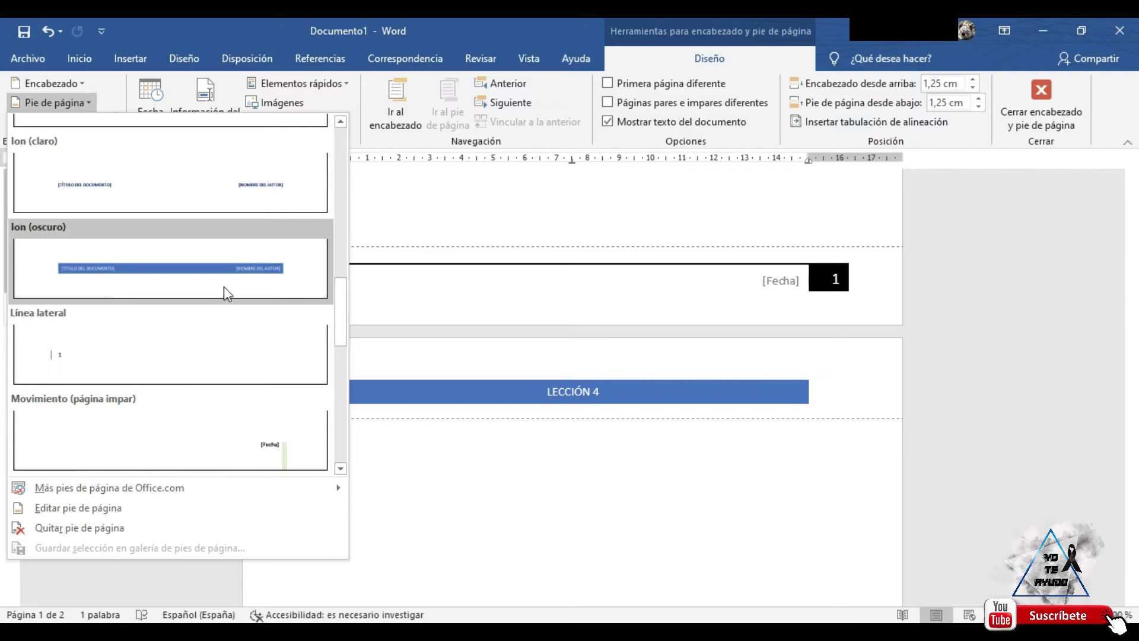
scroll(160, 279, up, 5)
click(191, 269)
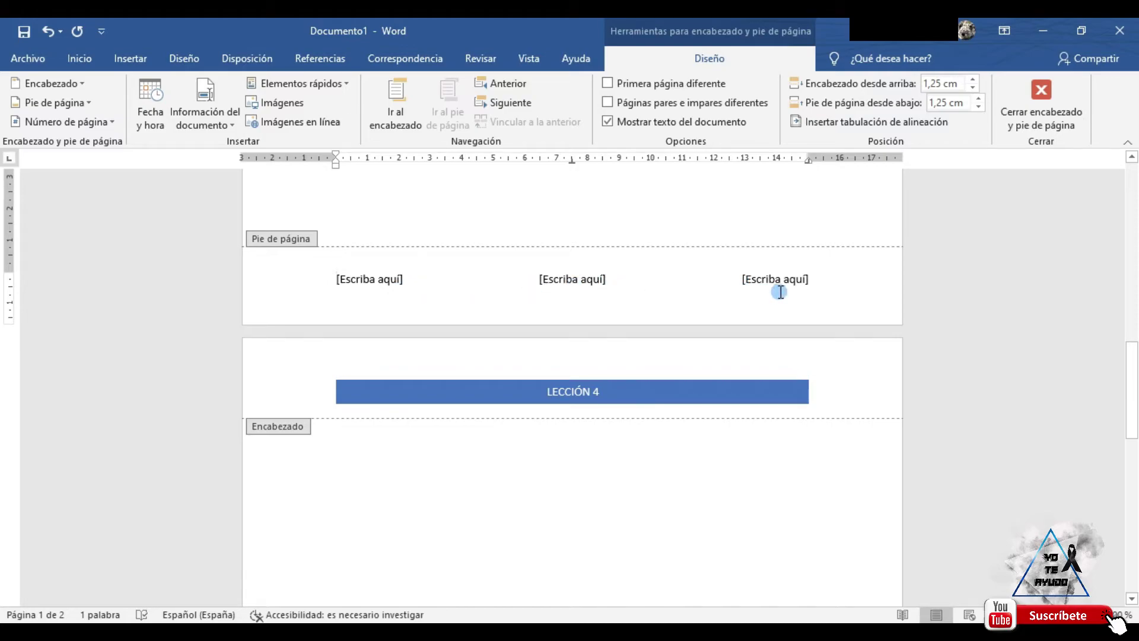
Select the right-hand [Escriba aquí] placeholder and bring up the page-number options
click(742, 278)
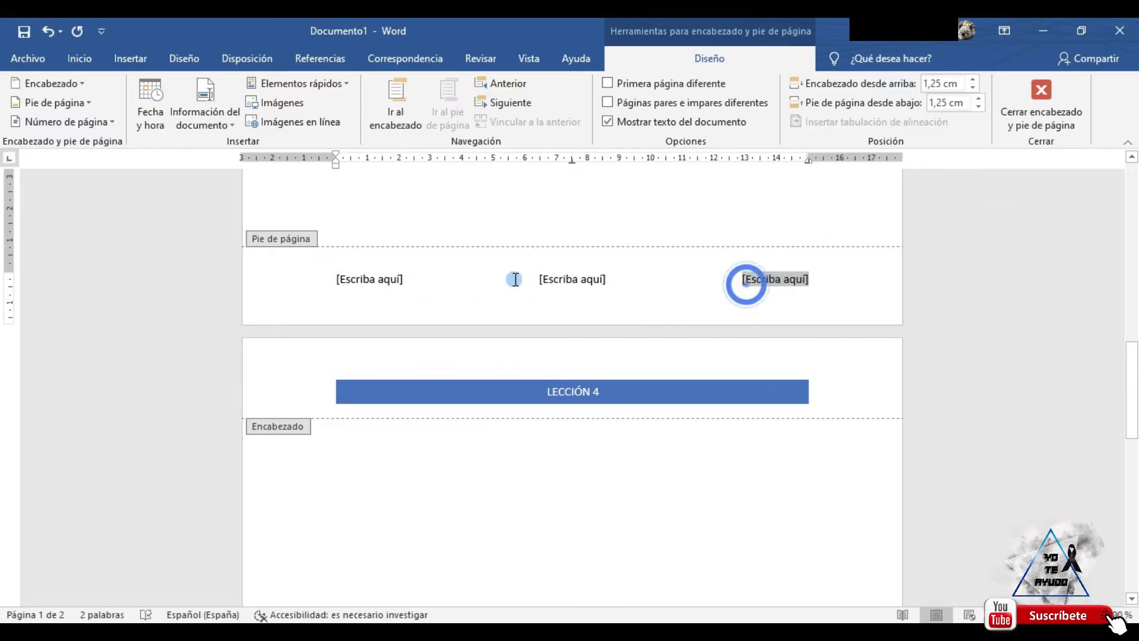
click(618, 297)
drag(743, 277, 806, 284)
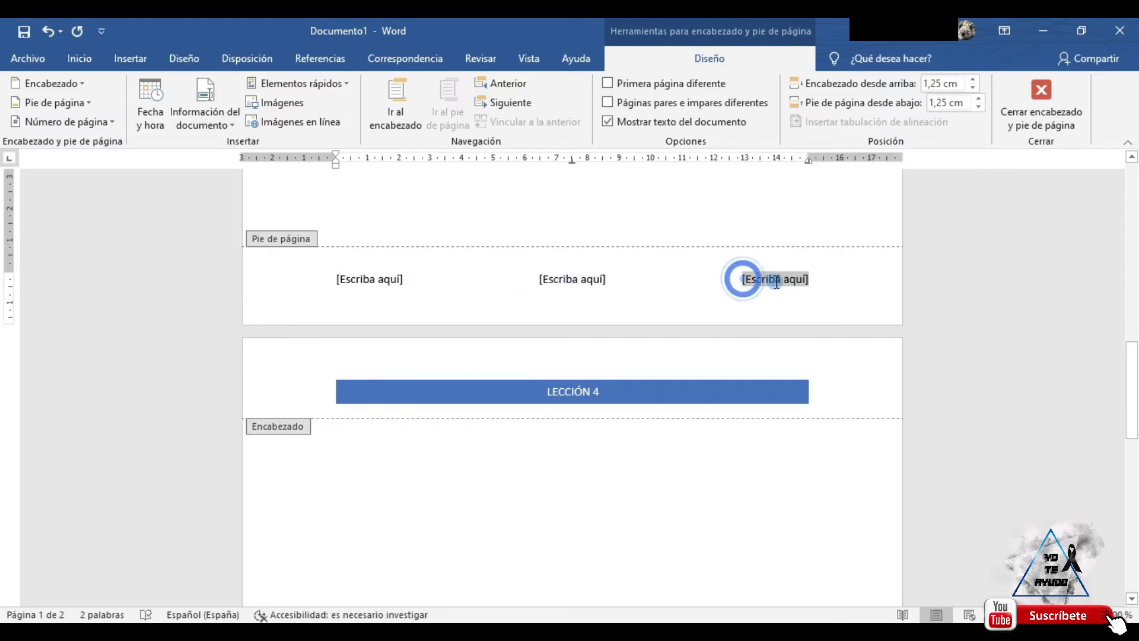
click(76, 121)
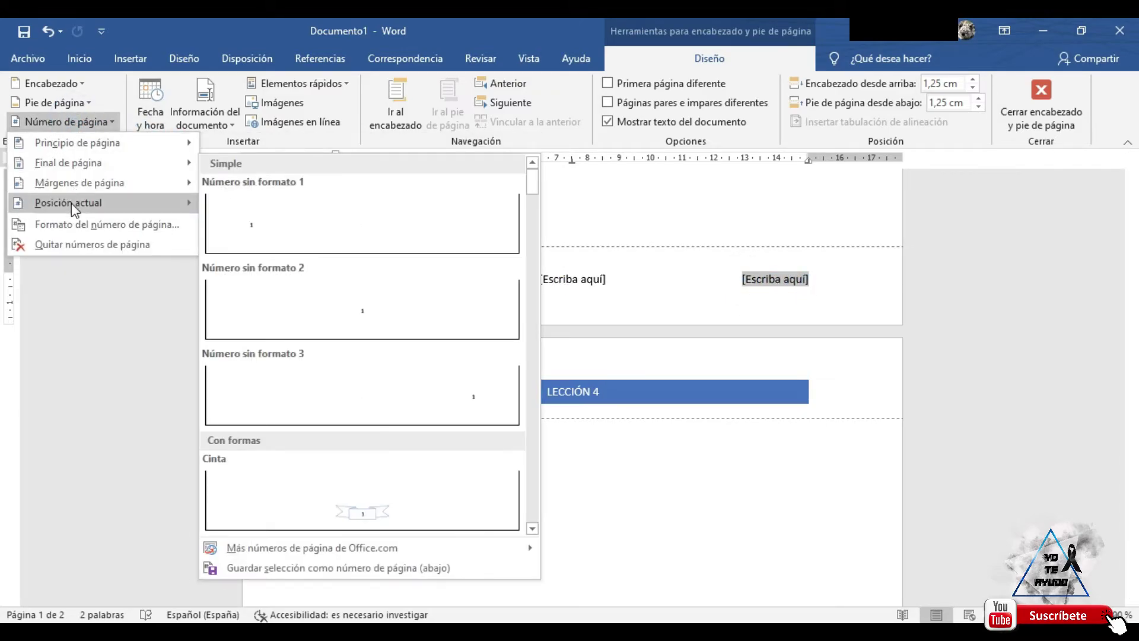
mouse_move(69, 203)
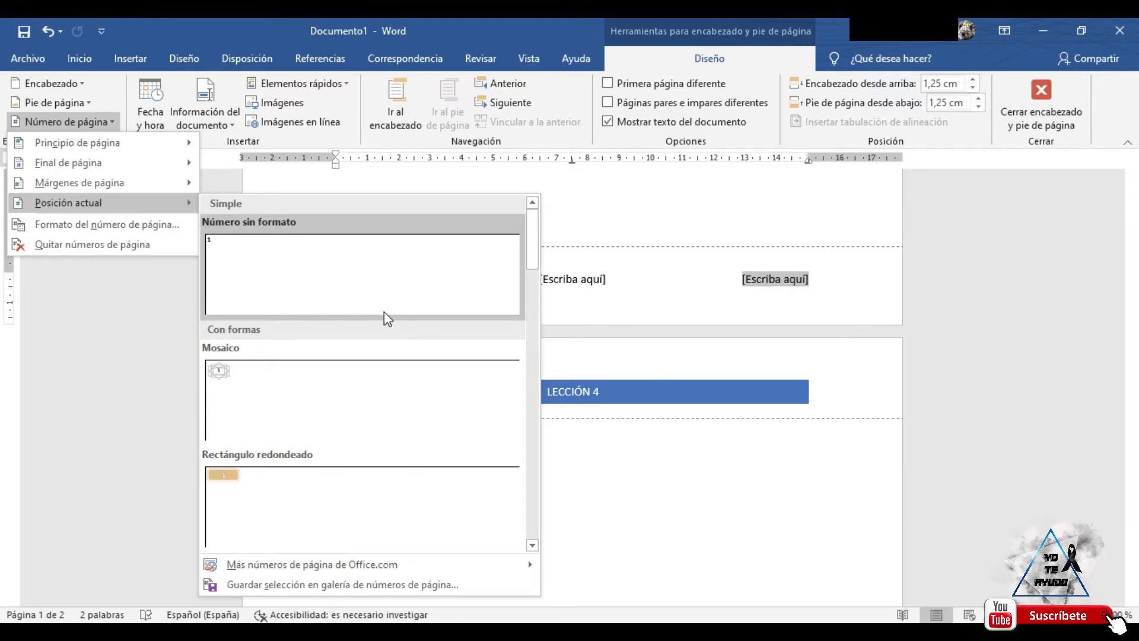
Replace the right placeholder with a page number in the Barra de énfasis 3 style
click(442, 300)
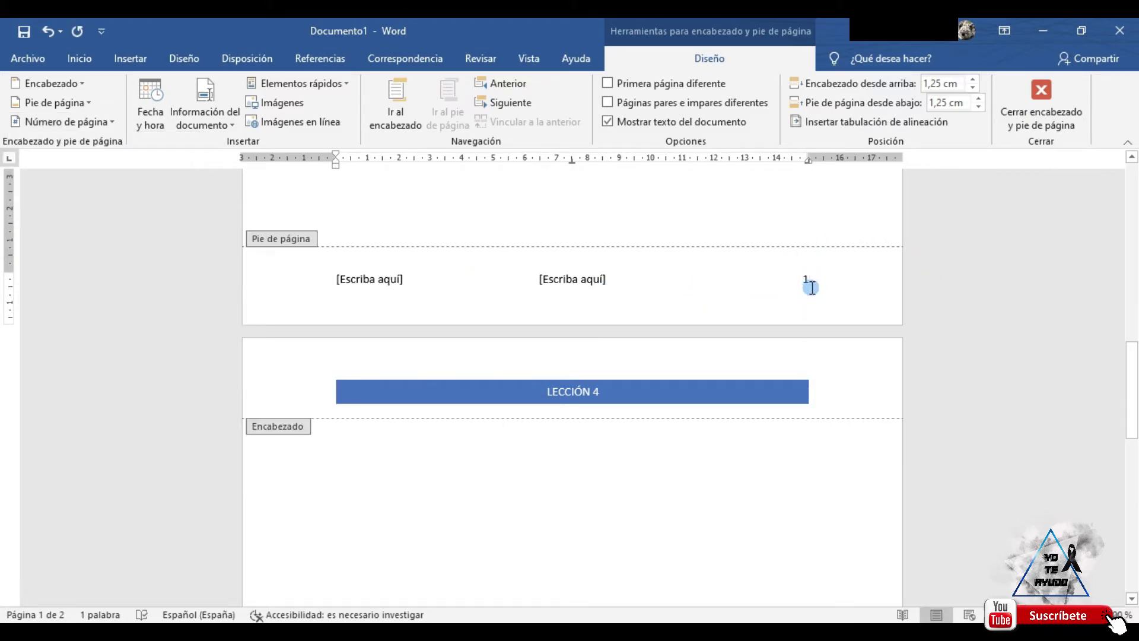
click(63, 122)
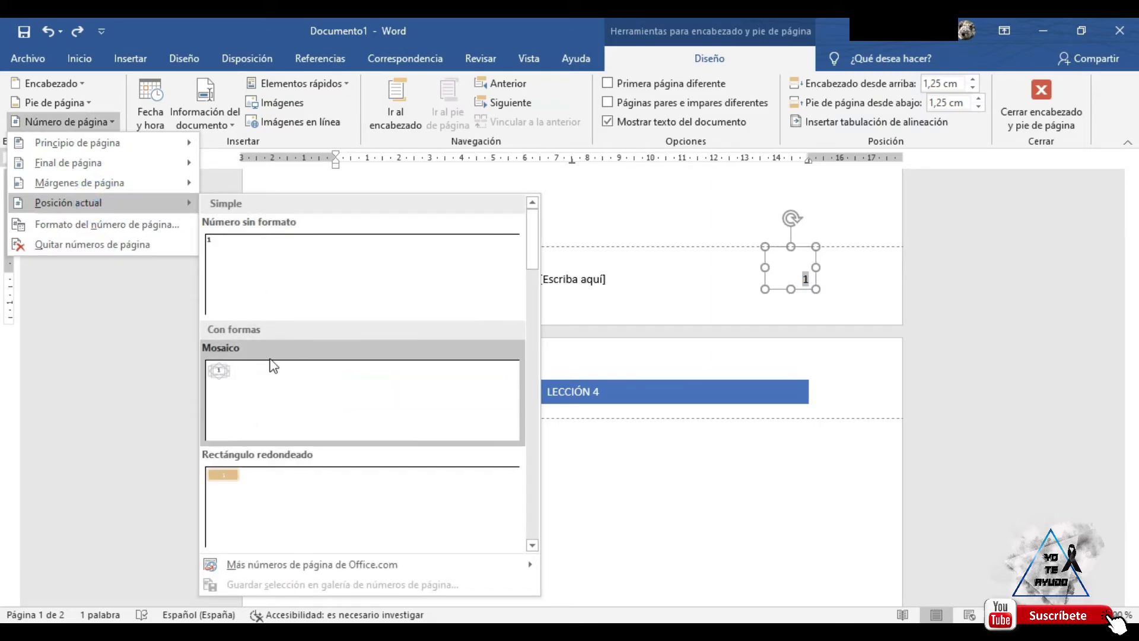
scroll(273, 377, down, 3)
scroll(240, 384, down, 3)
scroll(249, 392, down, 3)
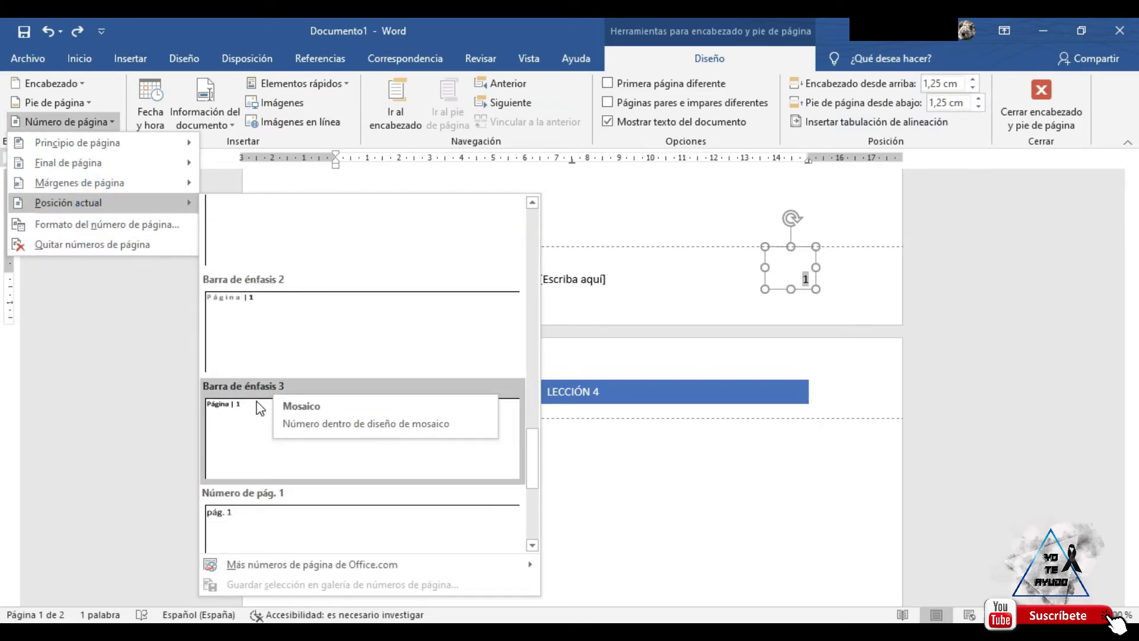
click(232, 418)
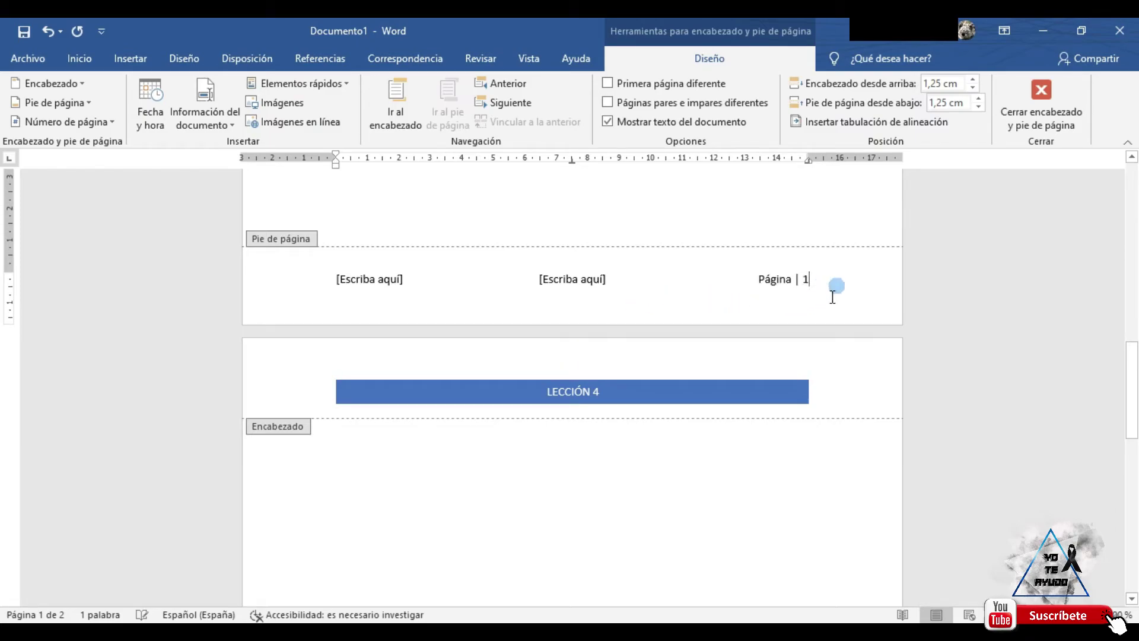
Scroll to page 2 to confirm its footer reads Página | 2
click(932, 349)
scroll(765, 308, down, 2)
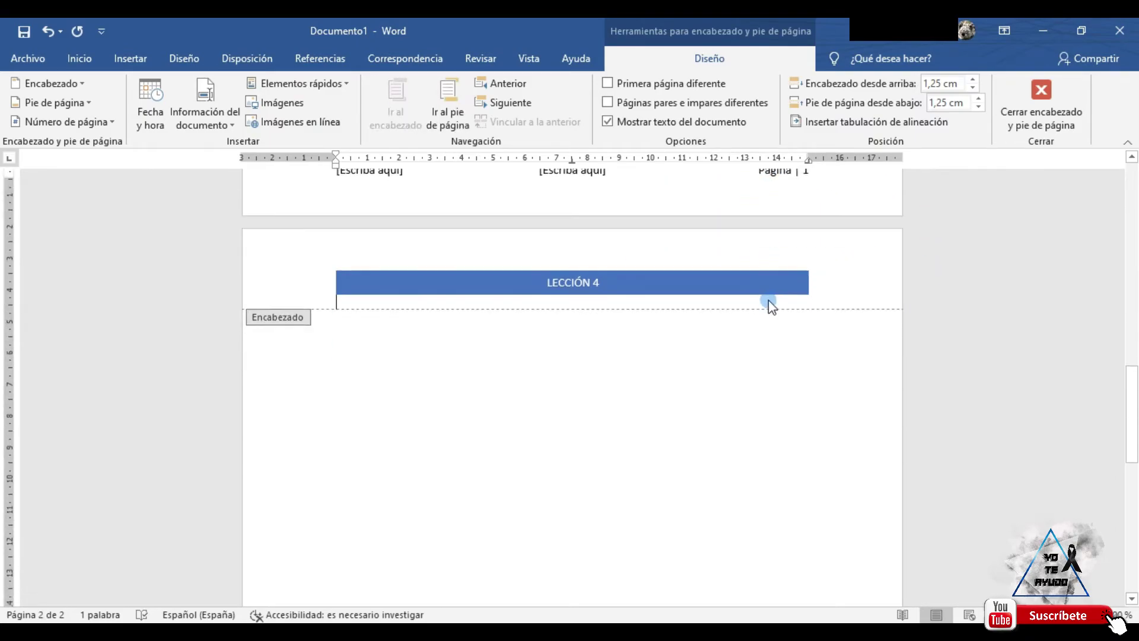
scroll(766, 312, down, 8)
scroll(777, 356, down, 2)
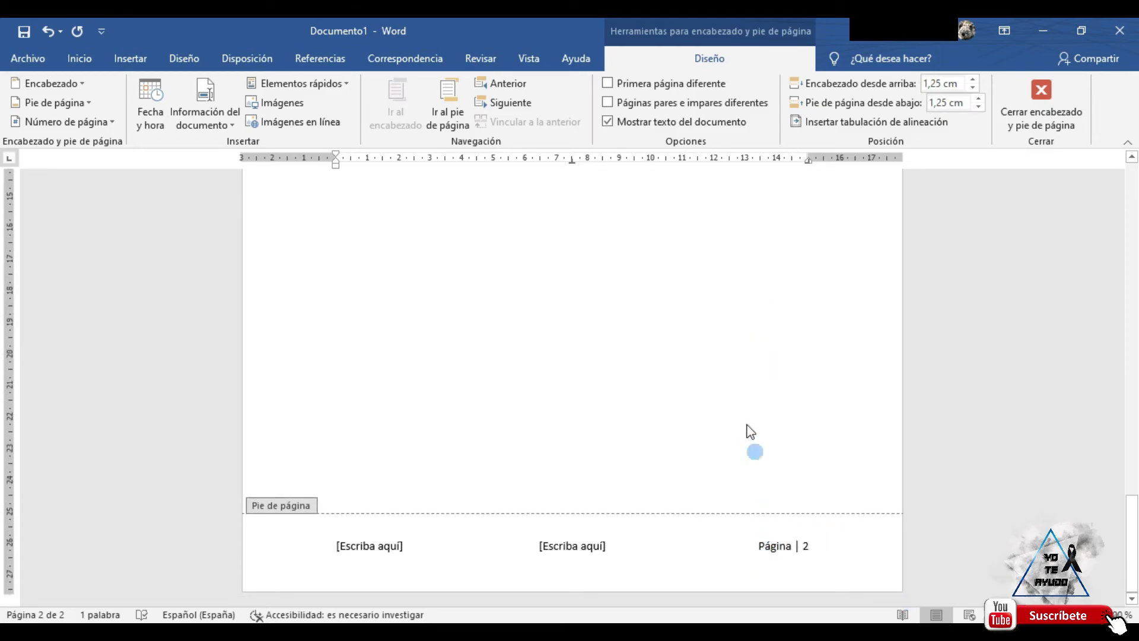
Delete everything on the footer line and close header and footer editing
scroll(751, 415, up, 6)
scroll(744, 394, up, 4)
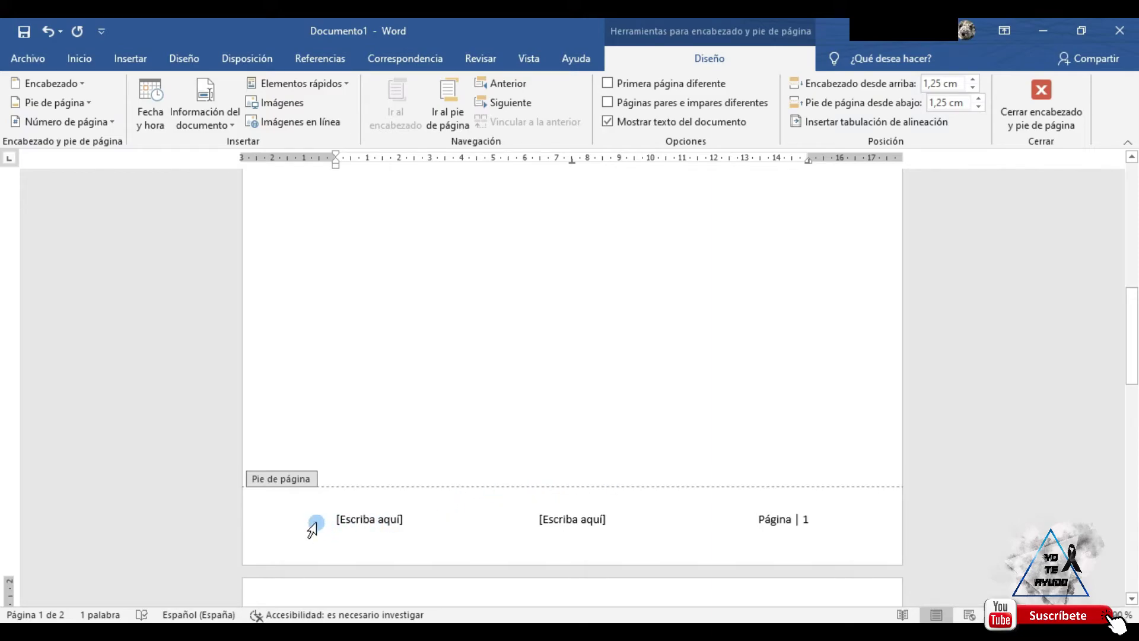
drag(313, 528, 839, 521)
key(Delete)
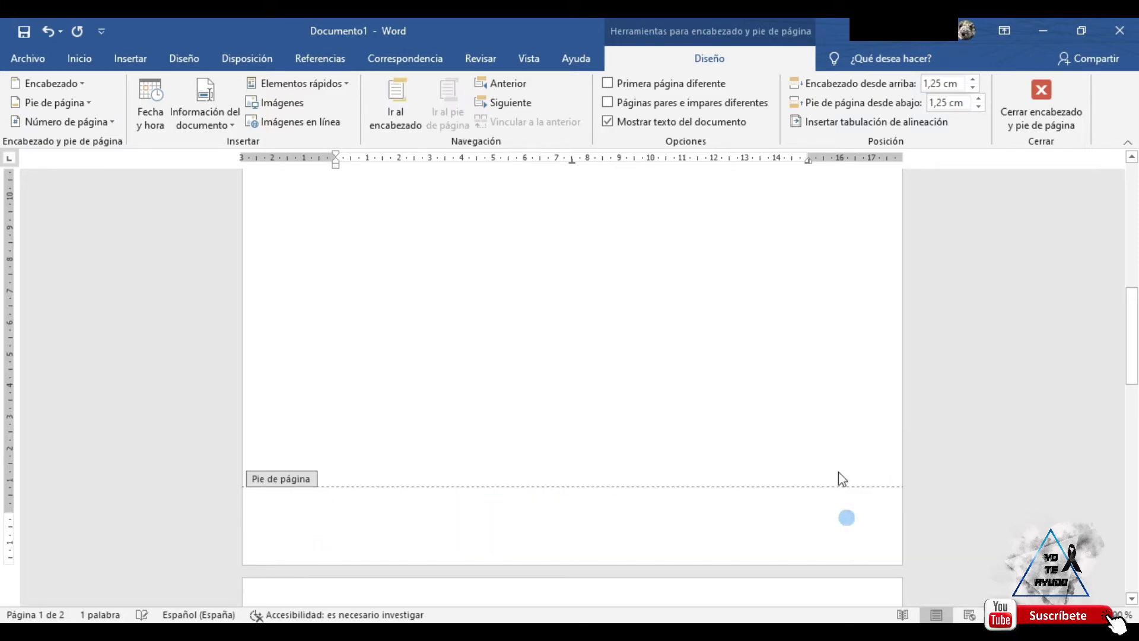
click(620, 372)
click(629, 371)
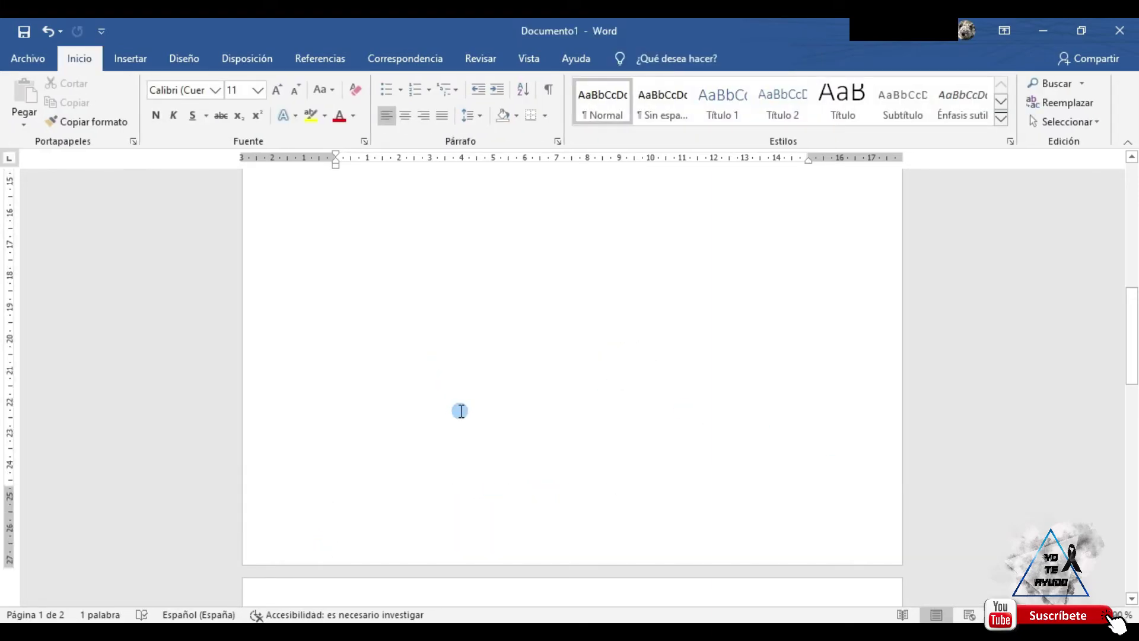
Insert a Círculo page number at the top of the page, checking page 2 shows 2
click(130, 58)
click(795, 122)
mouse_move(817, 142)
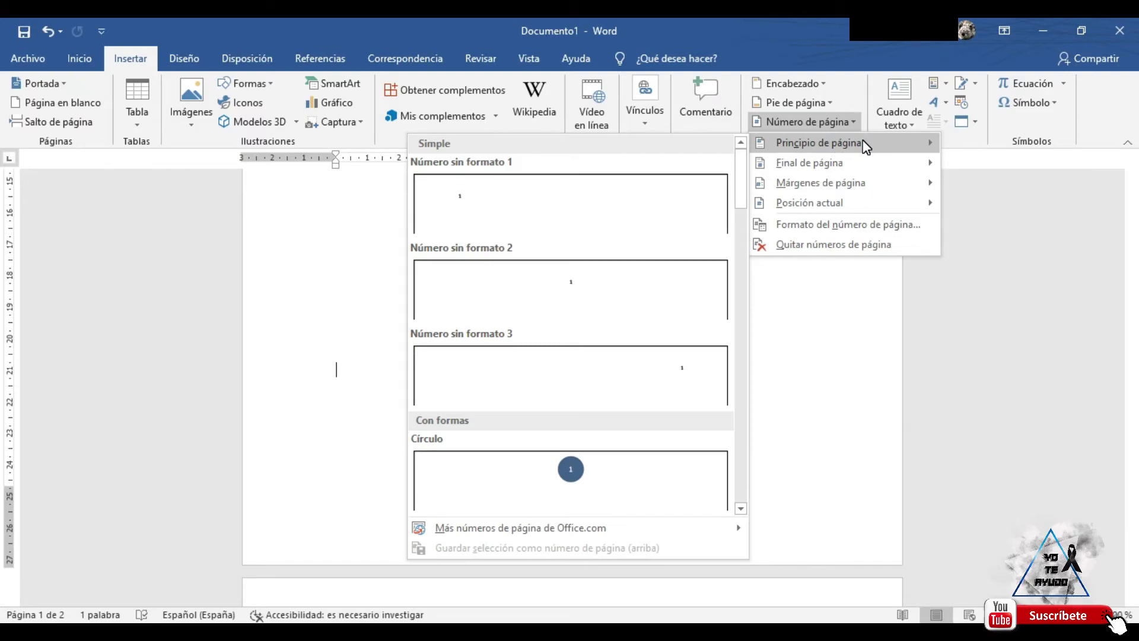
click(571, 469)
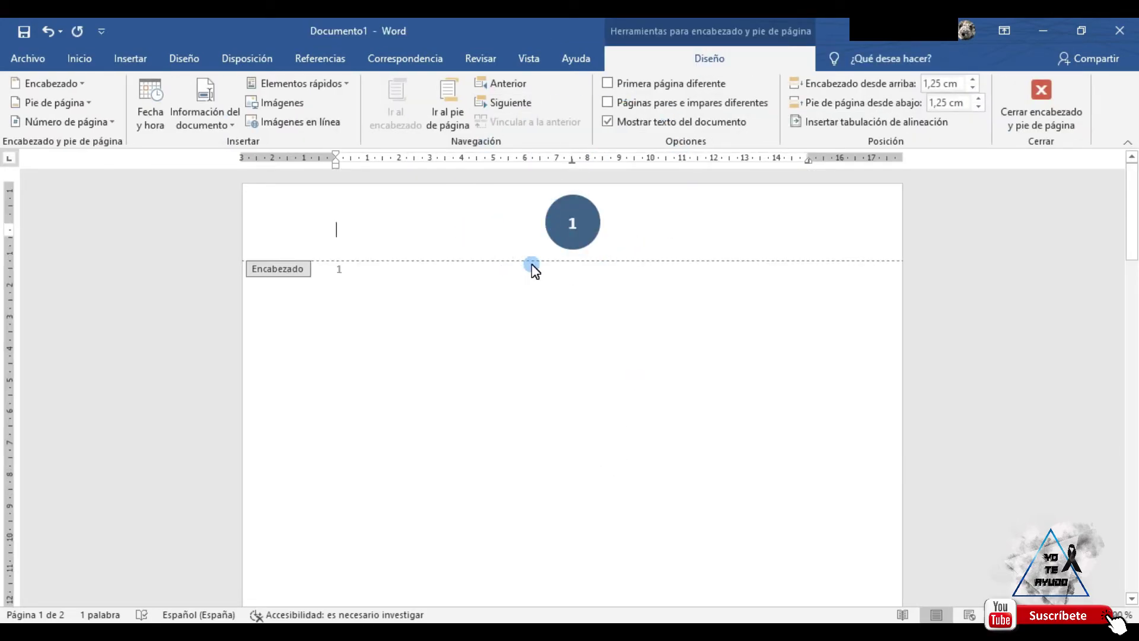
scroll(592, 338, down, 10)
scroll(597, 338, down, 5)
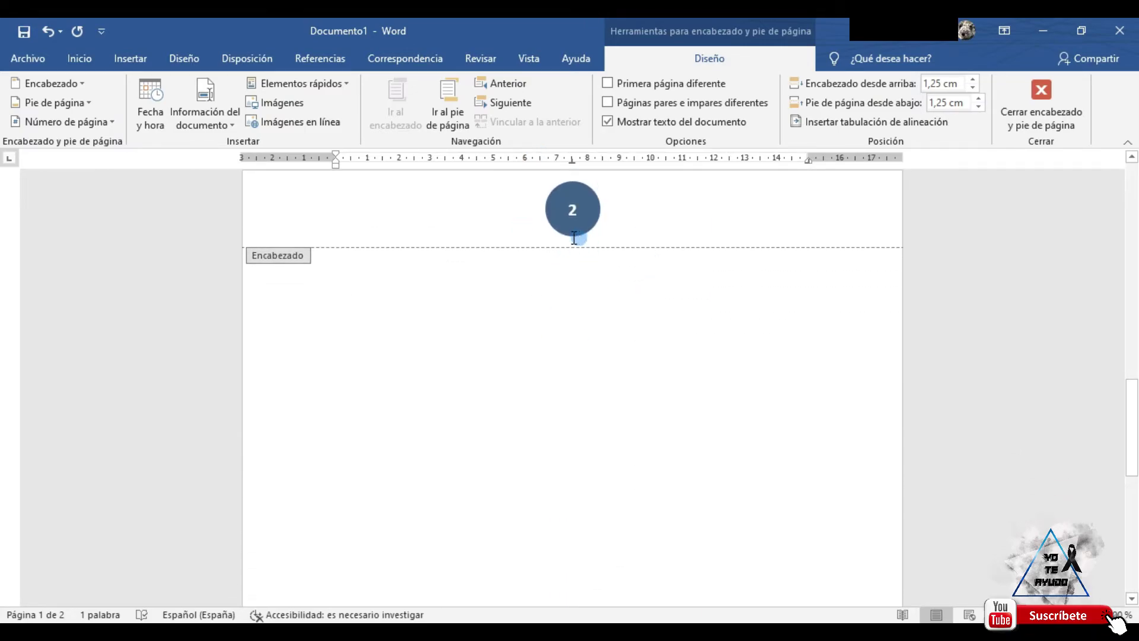
scroll(593, 350, up, 1)
scroll(623, 308, up, 5)
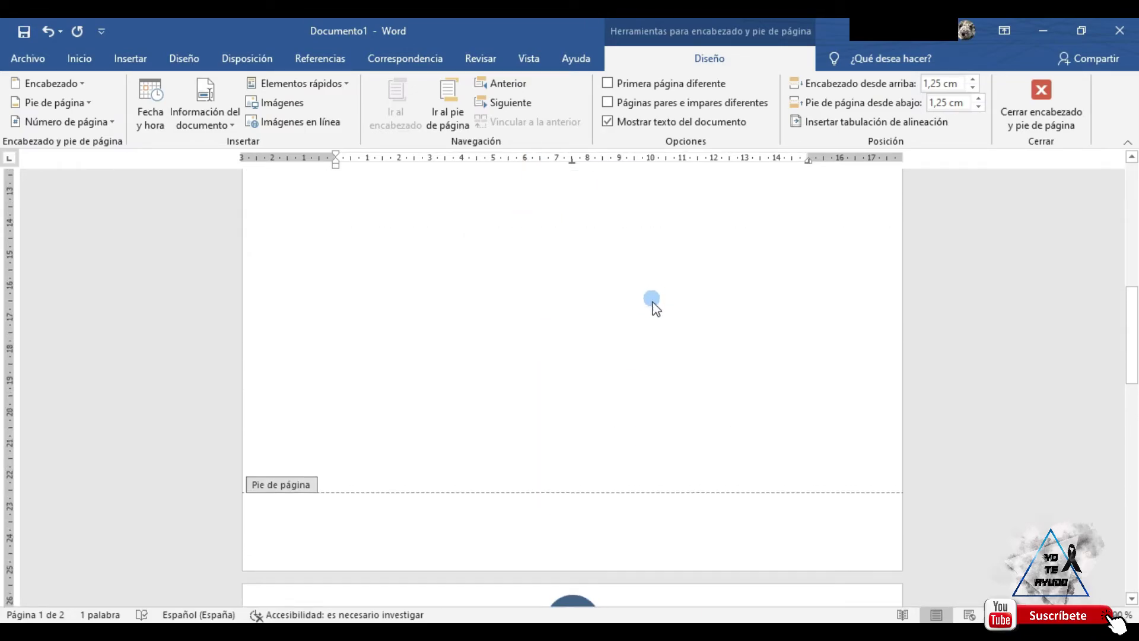
scroll(649, 315, up, 10)
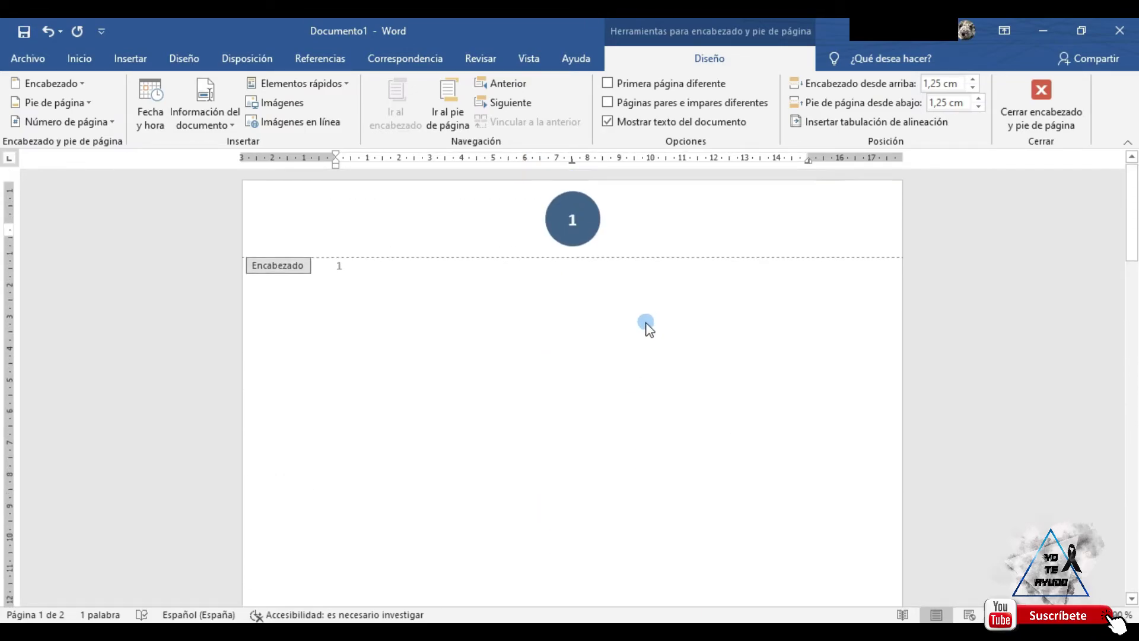
Add a Círculo, izquierda page number from Márgenes de página to the left margin
click(79, 58)
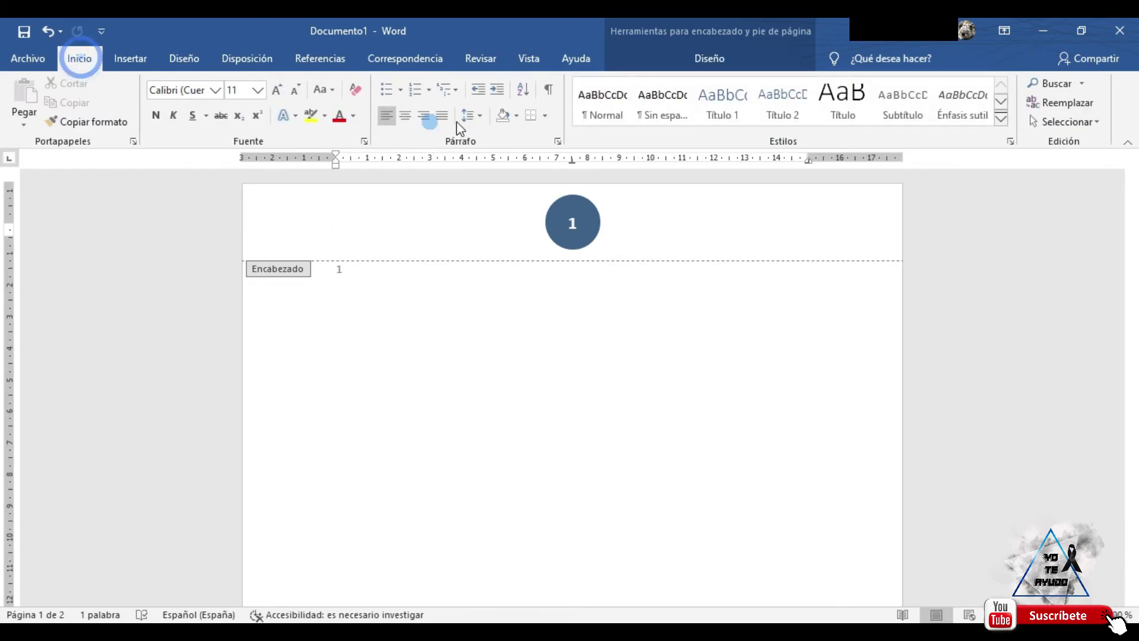
click(134, 58)
click(826, 123)
mouse_move(809, 163)
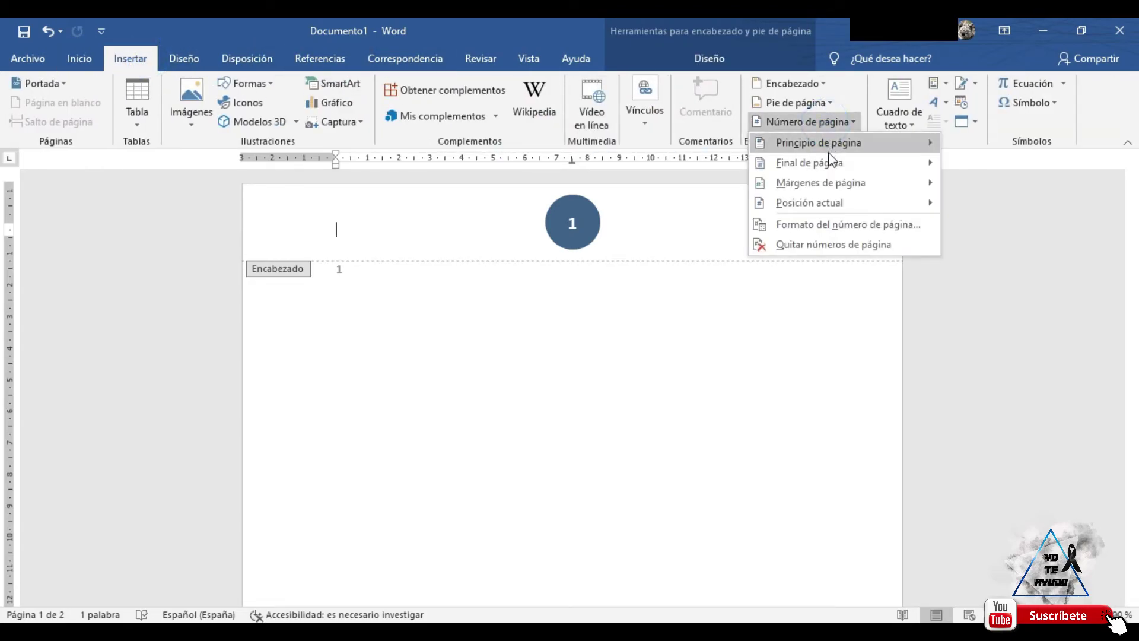
mouse_move(820, 183)
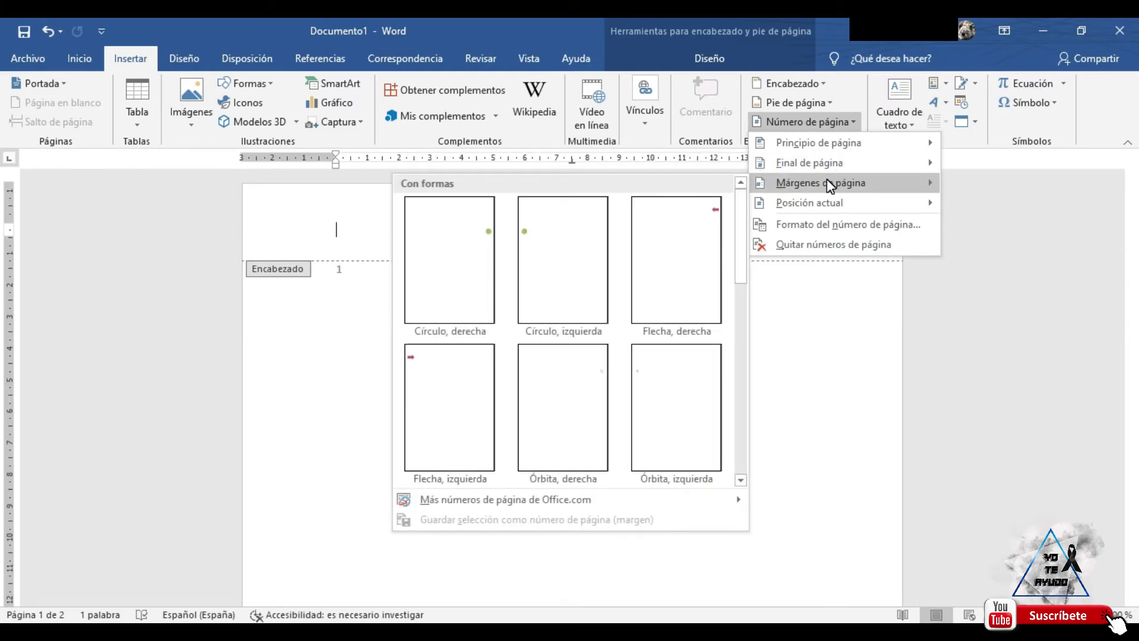
click(556, 240)
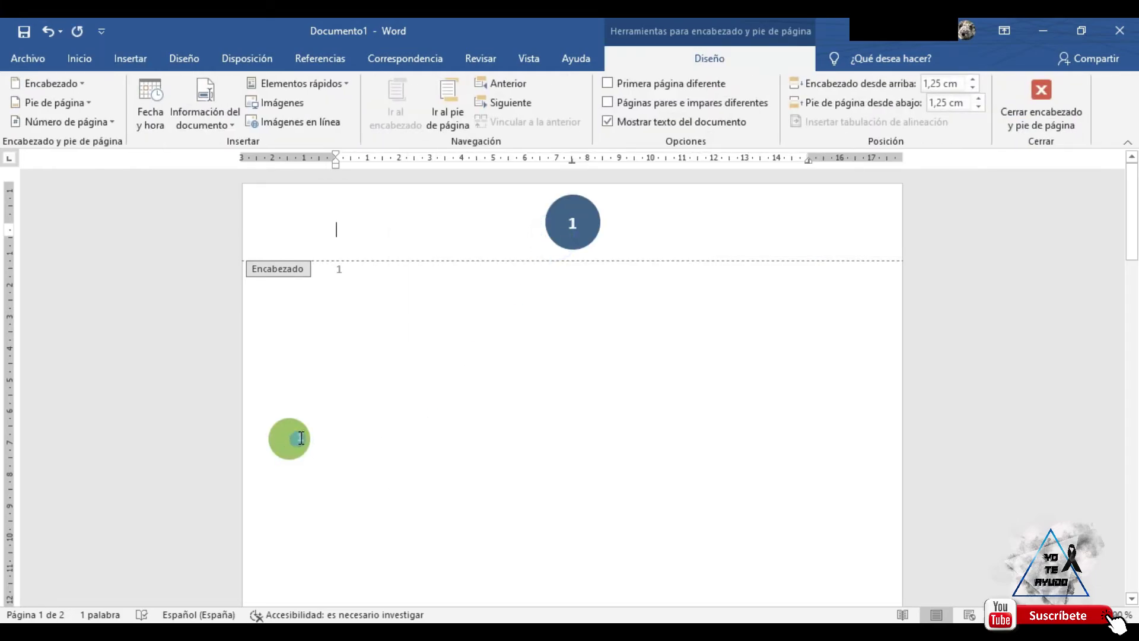
Place the cursor in the header and scroll to check page 2's numbering
click(587, 191)
scroll(517, 325, down, 3)
scroll(606, 374, down, 4)
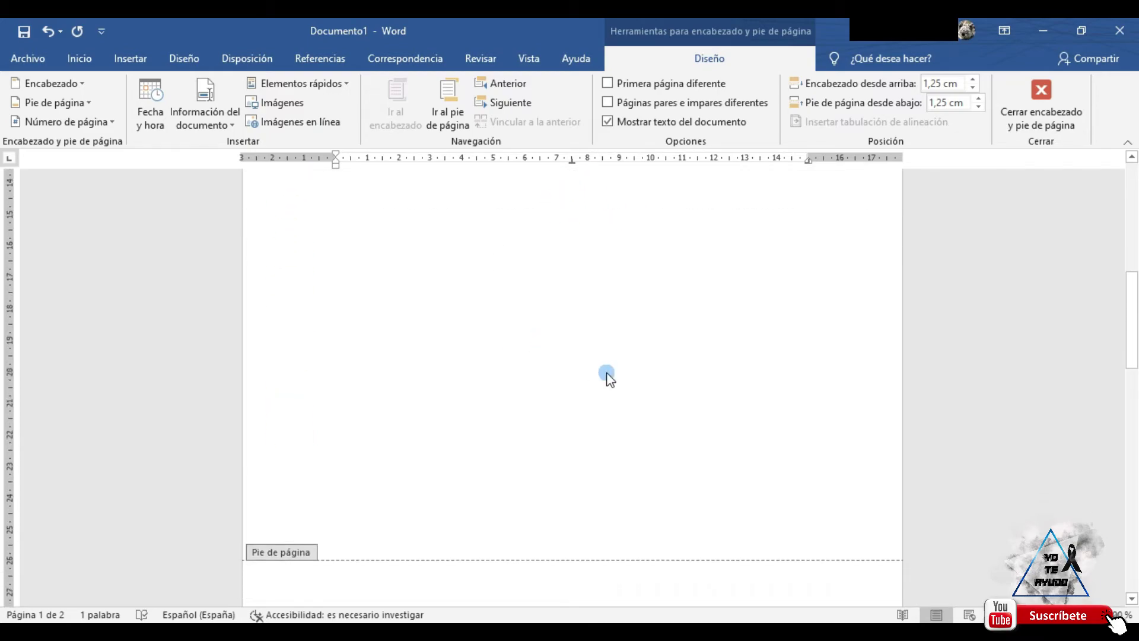
scroll(680, 470, down, 3)
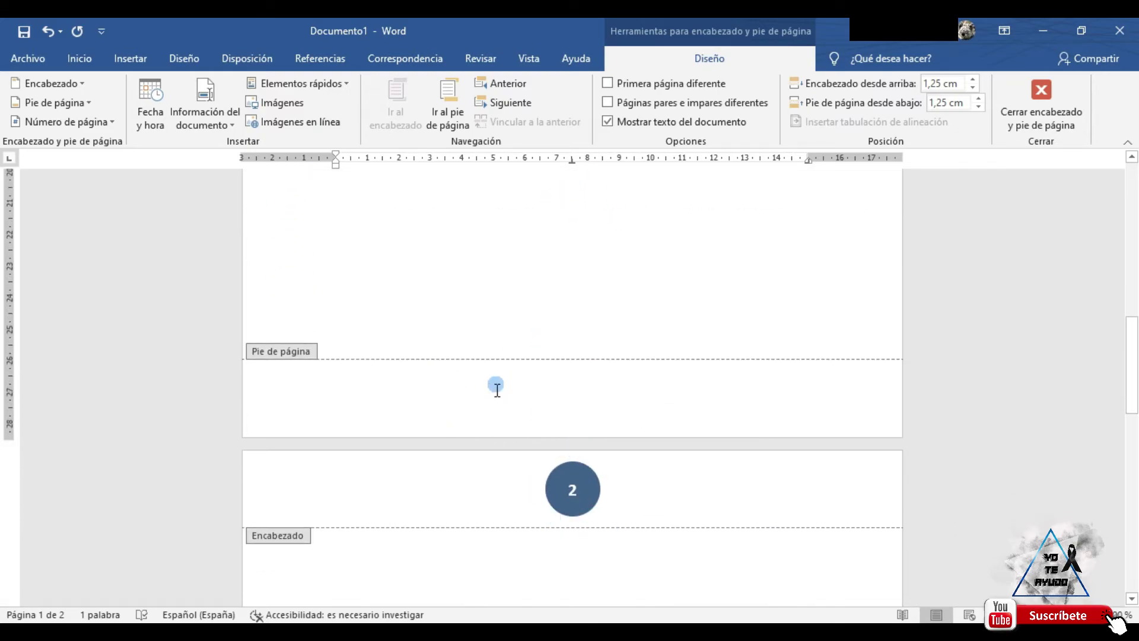
scroll(516, 406, up, 10)
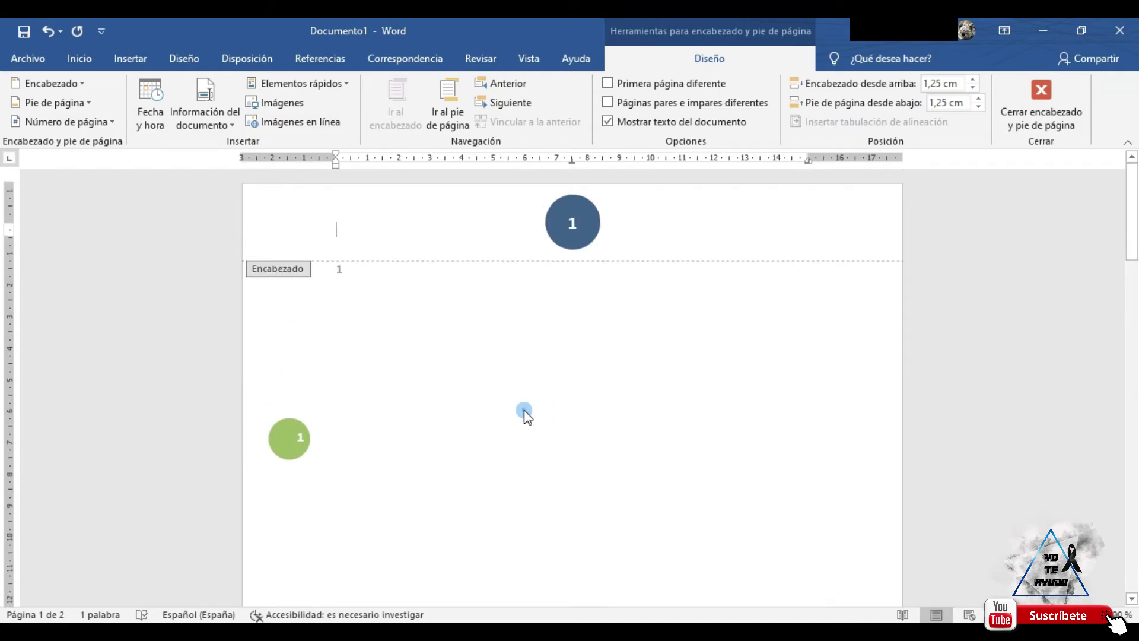
Return to the body and type the line 'Hola mundo', correcting a mistyped letter
double_click(525, 415)
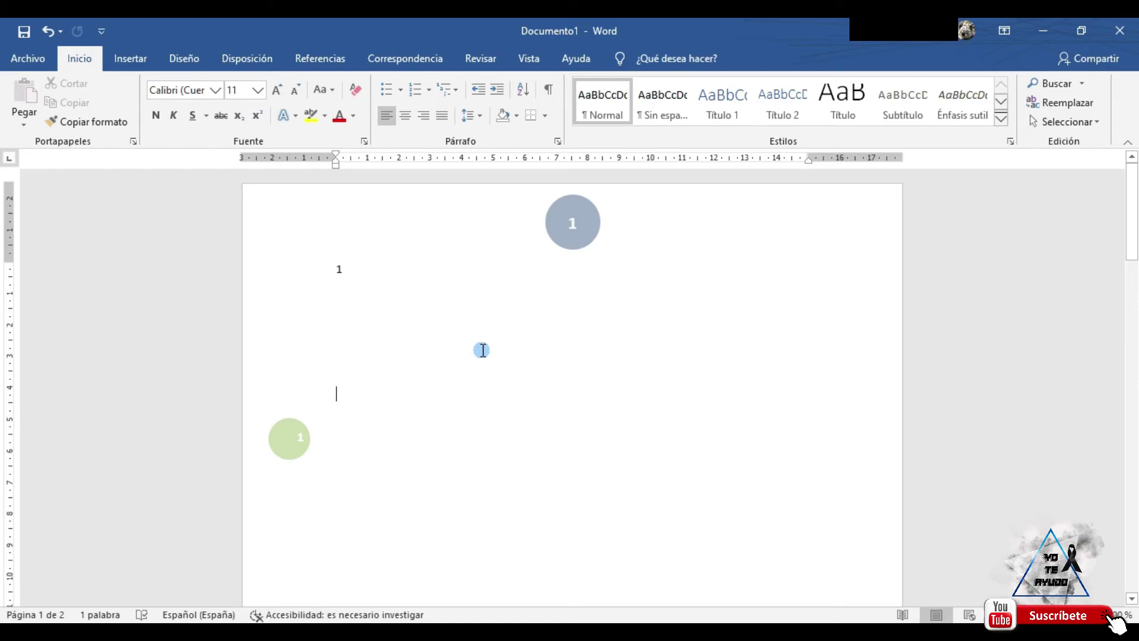
text(hOLA)
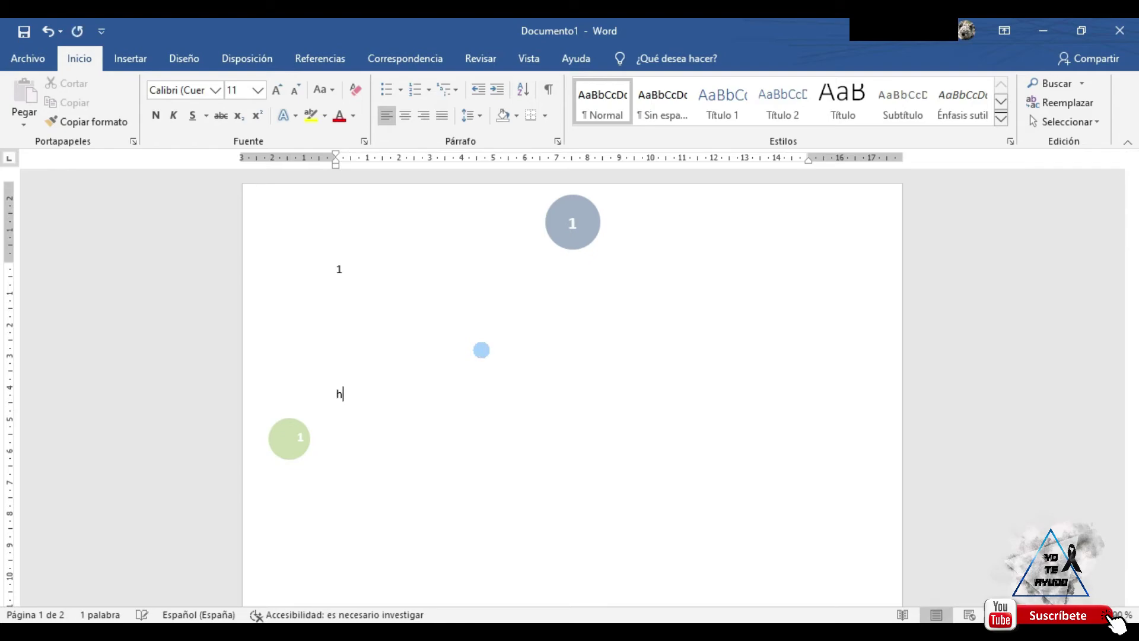
key(BackSpace)
key(BackSpace)
key(BackSpace)
text(ola mundo)
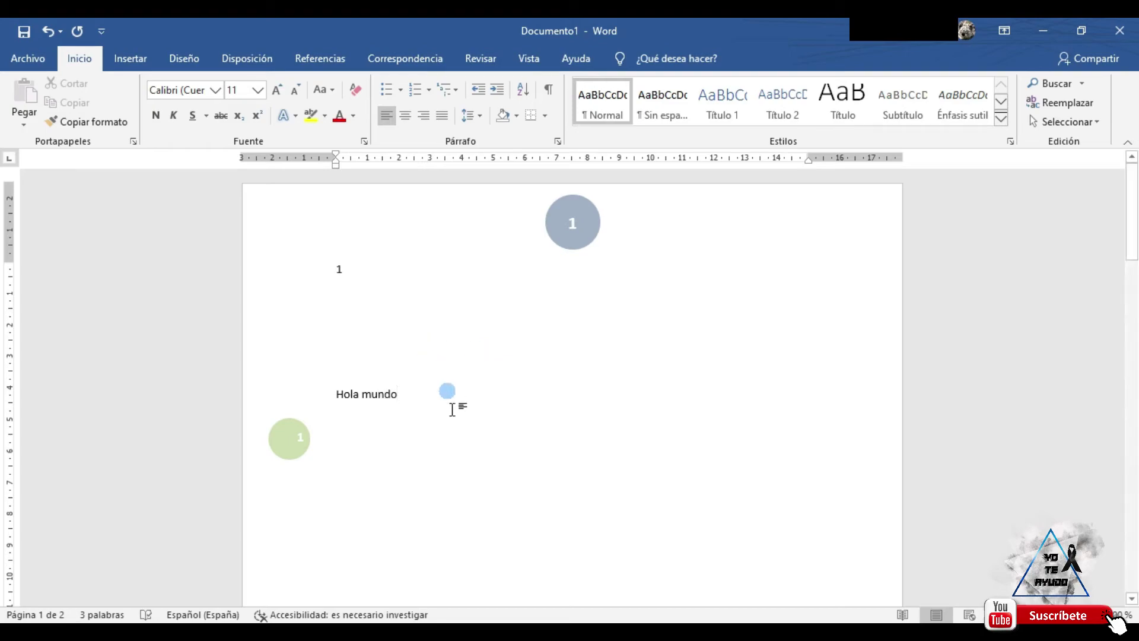
click(452, 413)
Select 'Hola mundo' and apply Poner En Mayúsculas Cada Palabra
drag(417, 392, 336, 393)
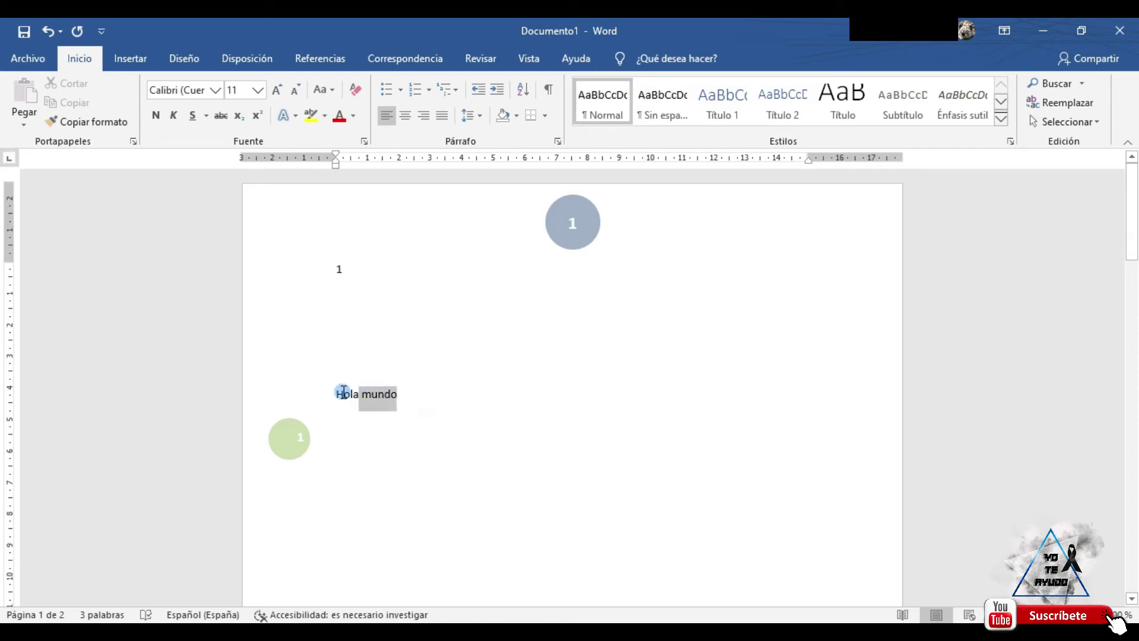
click(331, 91)
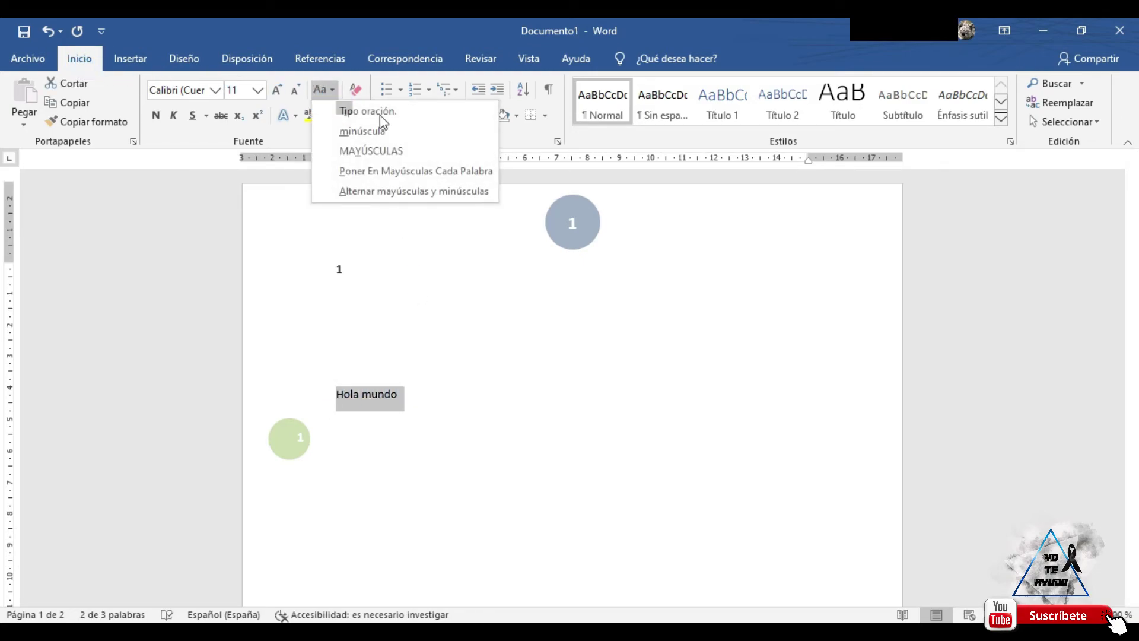
click(449, 172)
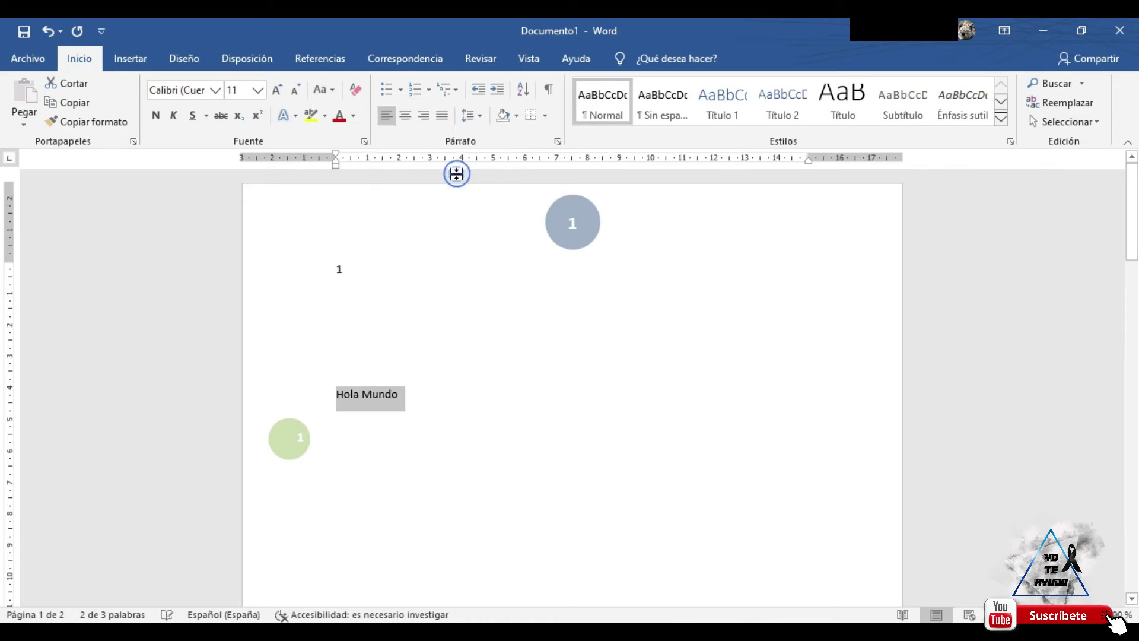
click(415, 461)
click(414, 392)
Switch the line to minúscula, then MAYÚSCULAS, then Tipo oración
drag(378, 393, 333, 394)
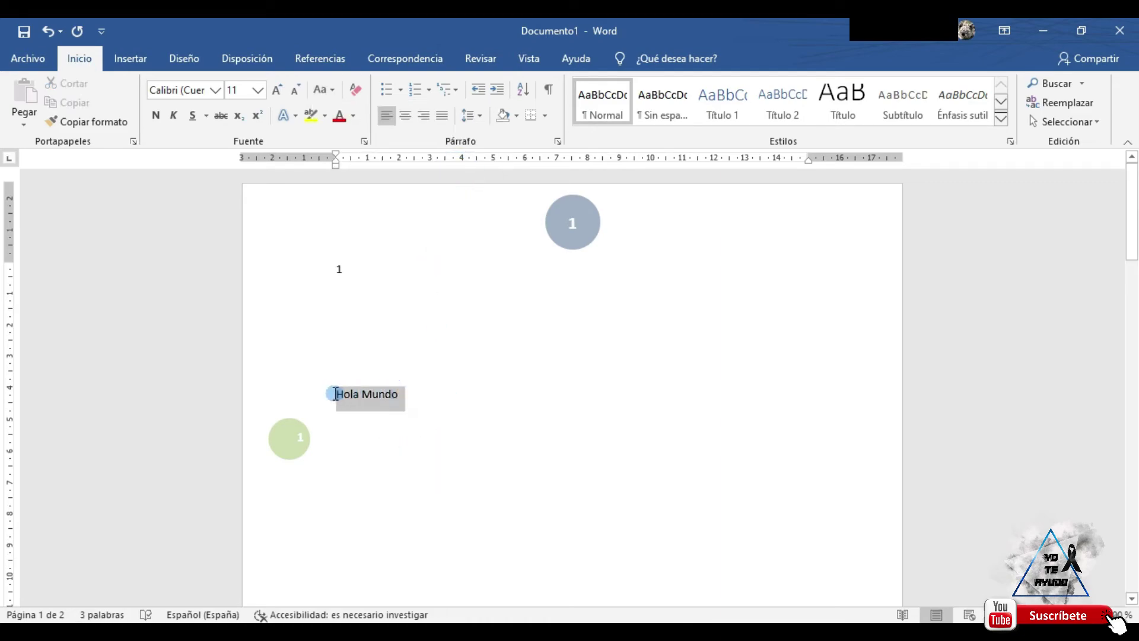
click(322, 90)
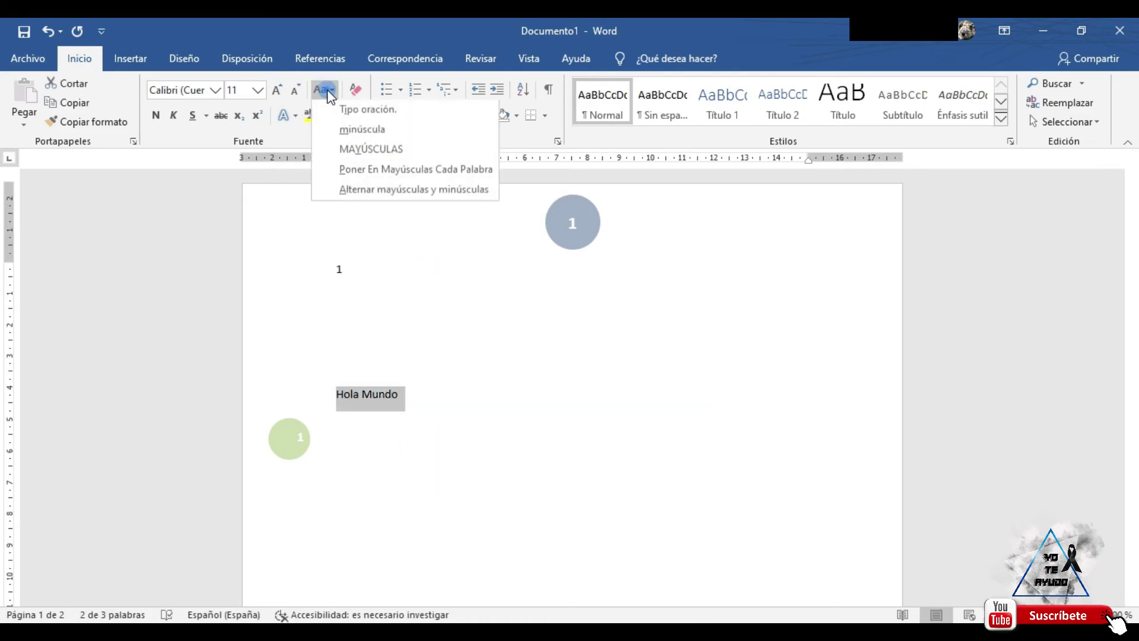
click(380, 132)
click(323, 91)
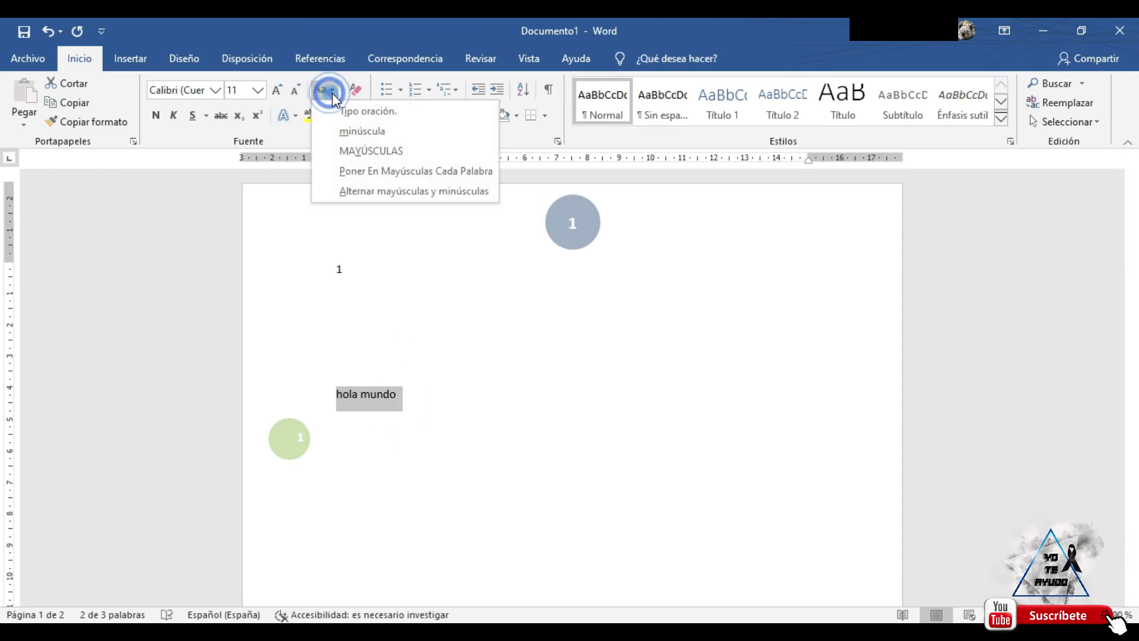
click(368, 150)
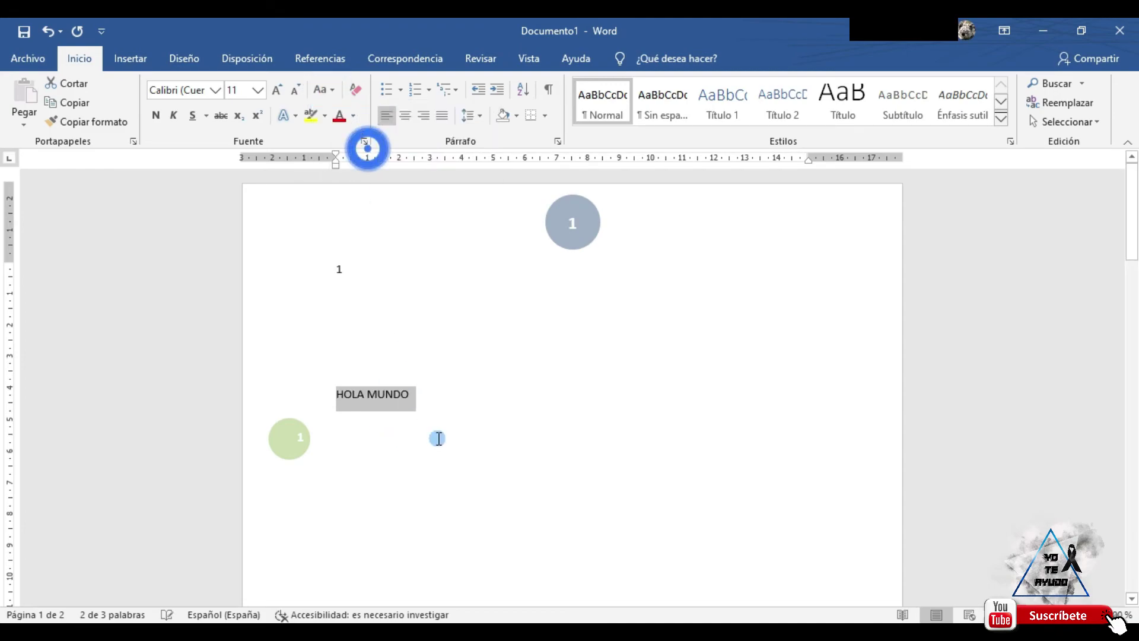
click(322, 90)
click(392, 112)
Apply Alternar MAY/min to turn the line into 'hOLA MUNDO'
click(355, 403)
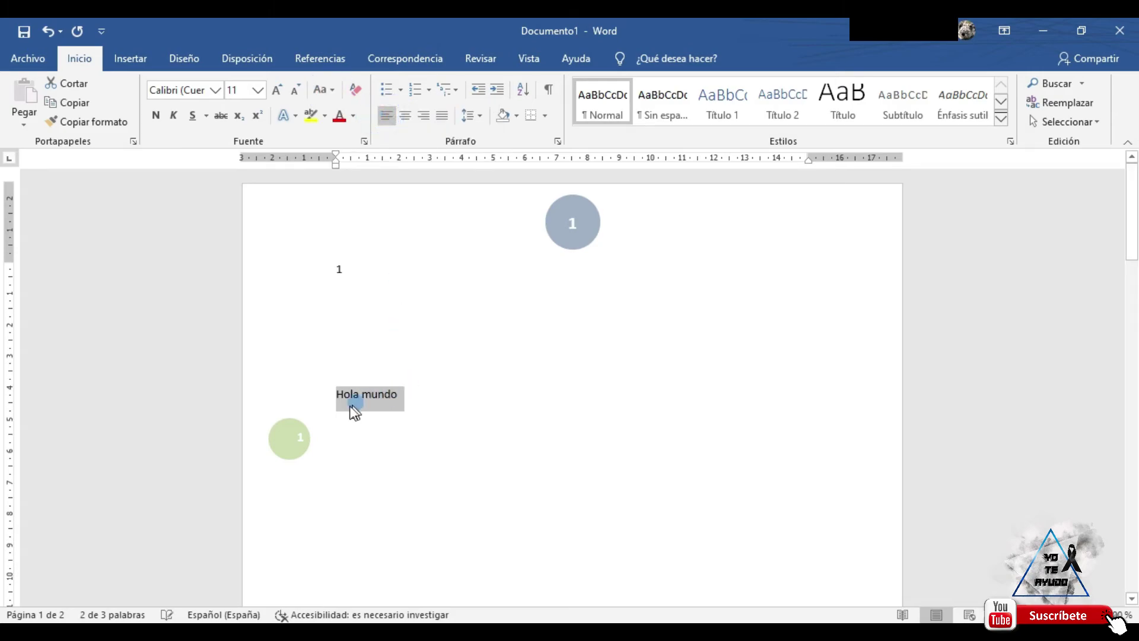
click(324, 90)
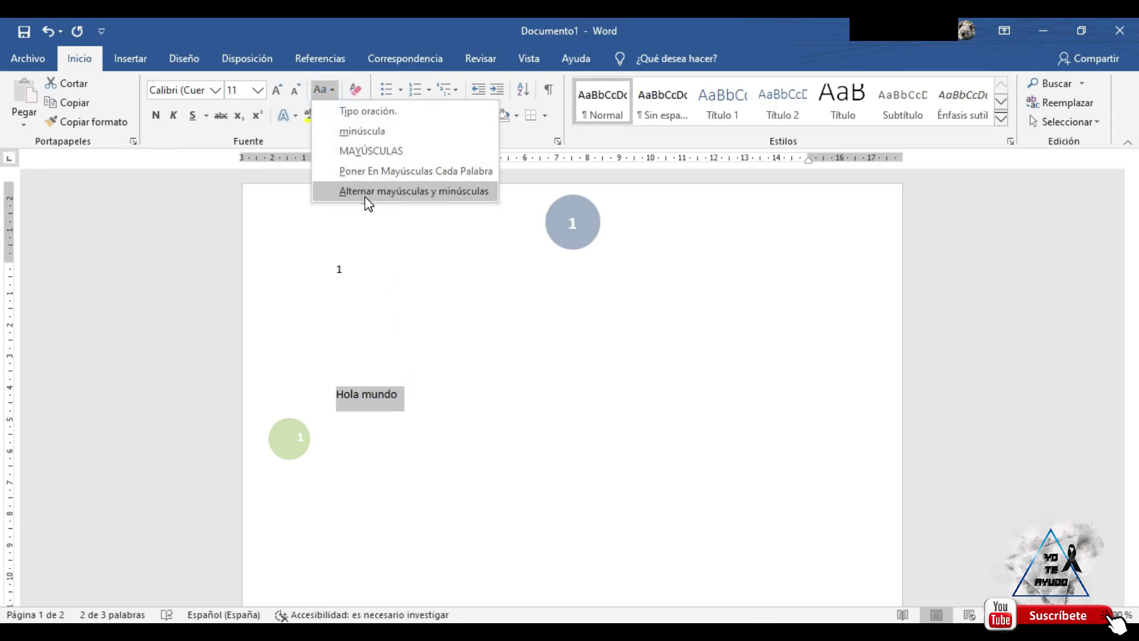
click(414, 191)
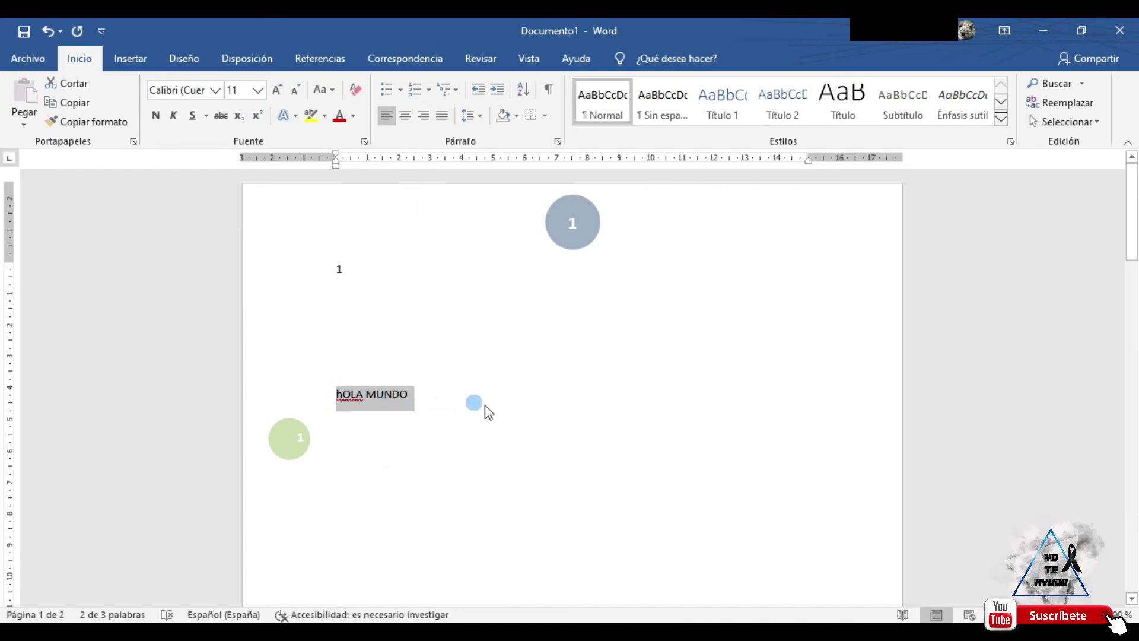
click(423, 428)
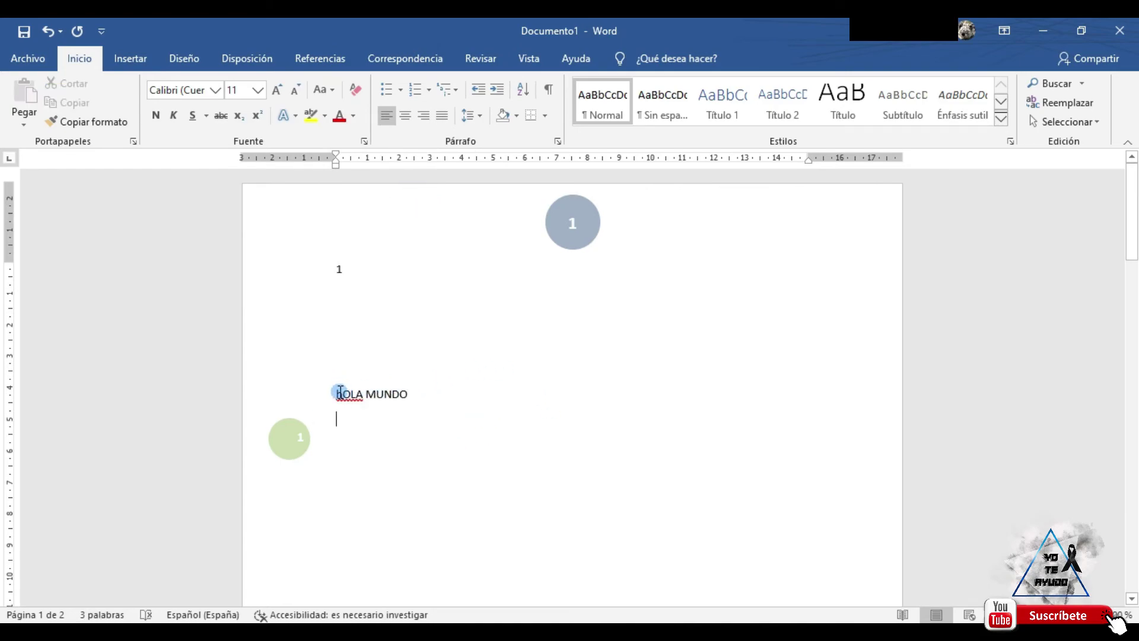
Apply Alternar MAY/min again to restore the line to 'Hola mundo'
drag(341, 393, 415, 394)
click(407, 432)
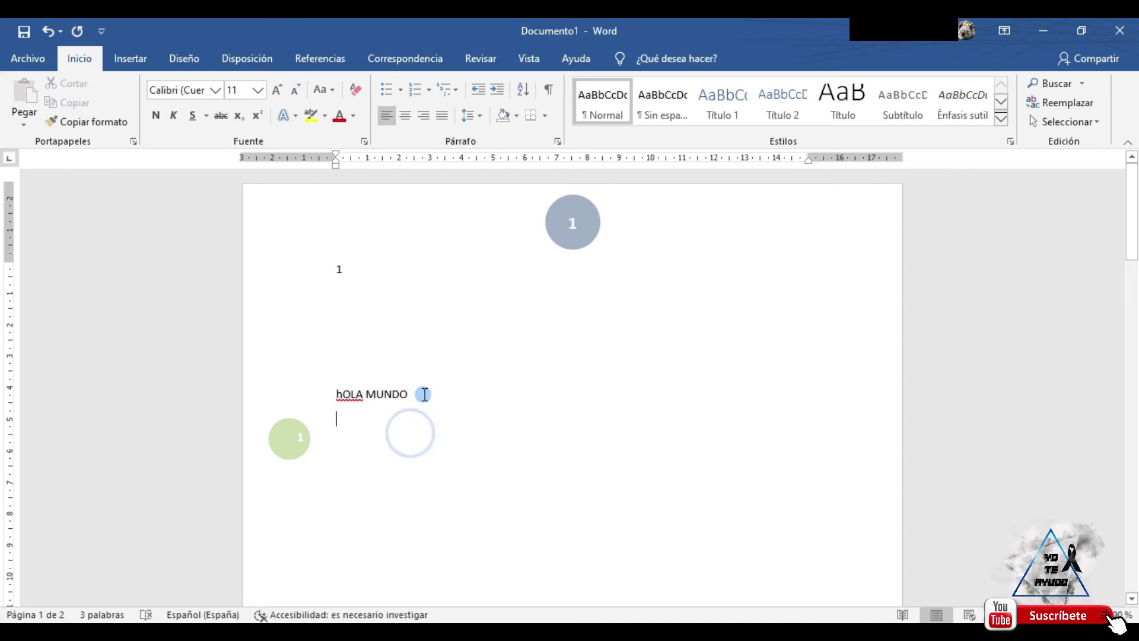
double_click(423, 394)
click(320, 90)
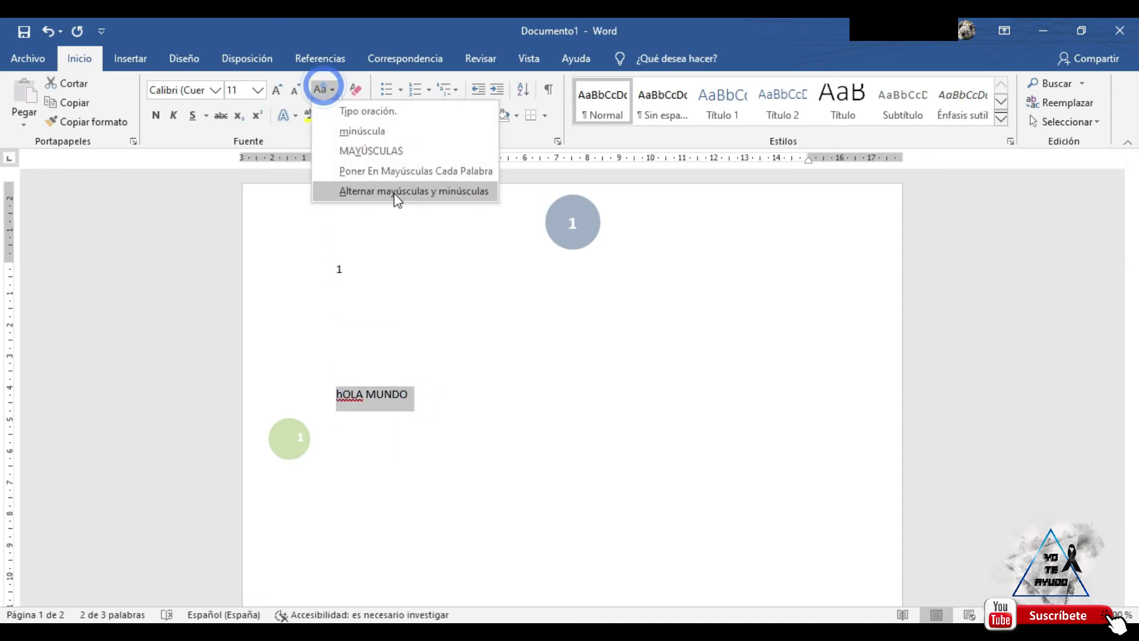
click(376, 193)
click(376, 446)
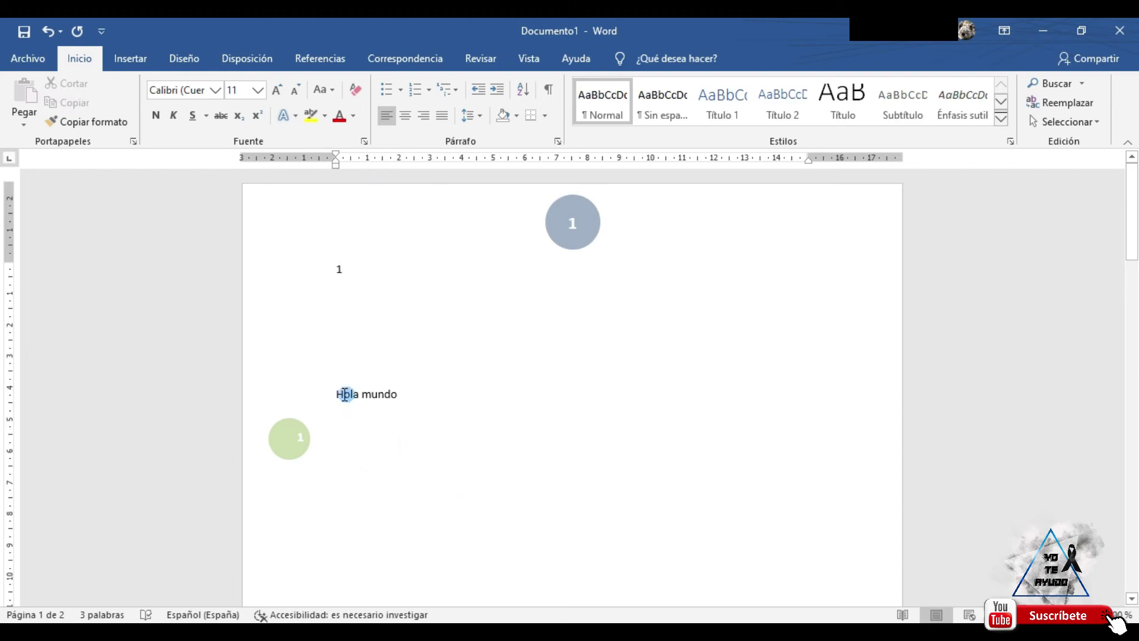
Type 'Ejemplo De Texto' and 'Segundo Ejemplo' on new lines below Hola mundo
click(365, 409)
text(Segundo Ejemplo)
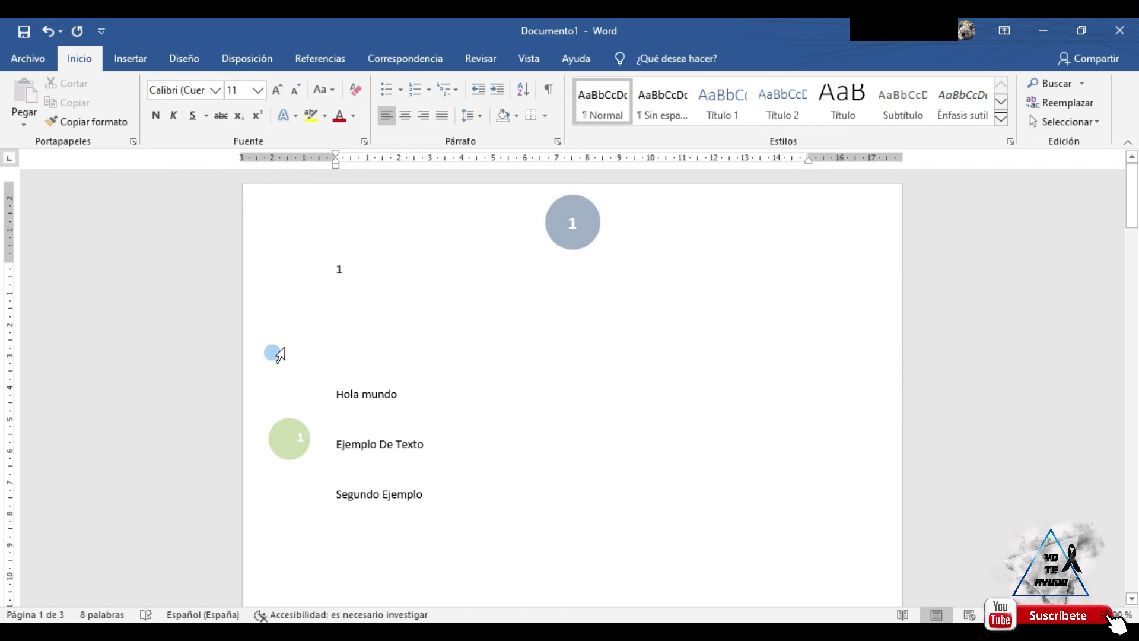
click(287, 501)
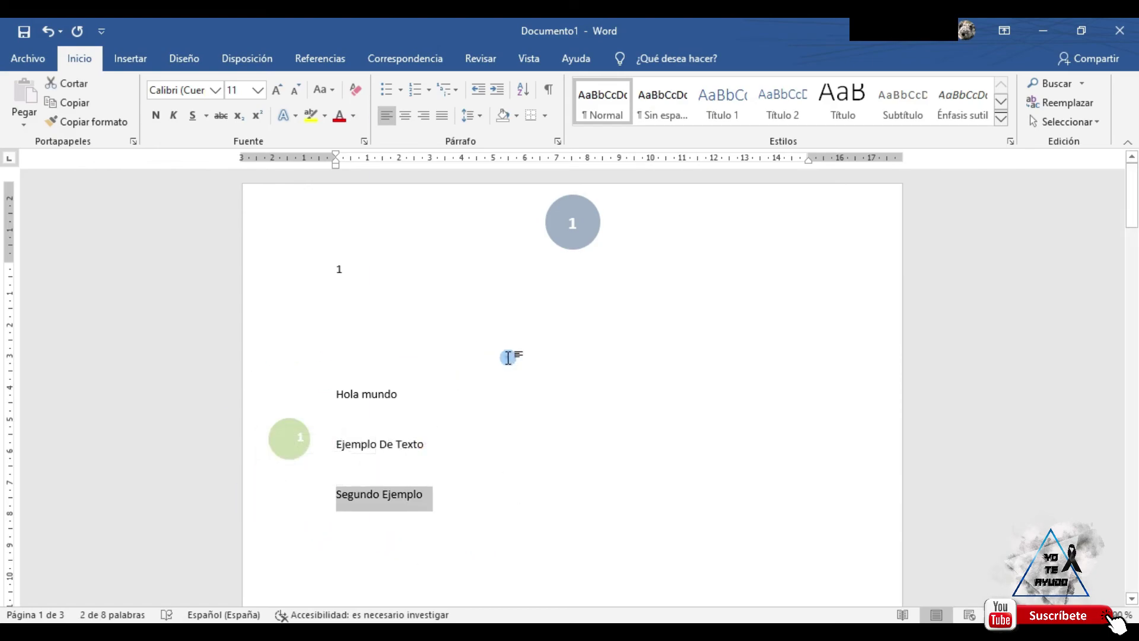
click(413, 361)
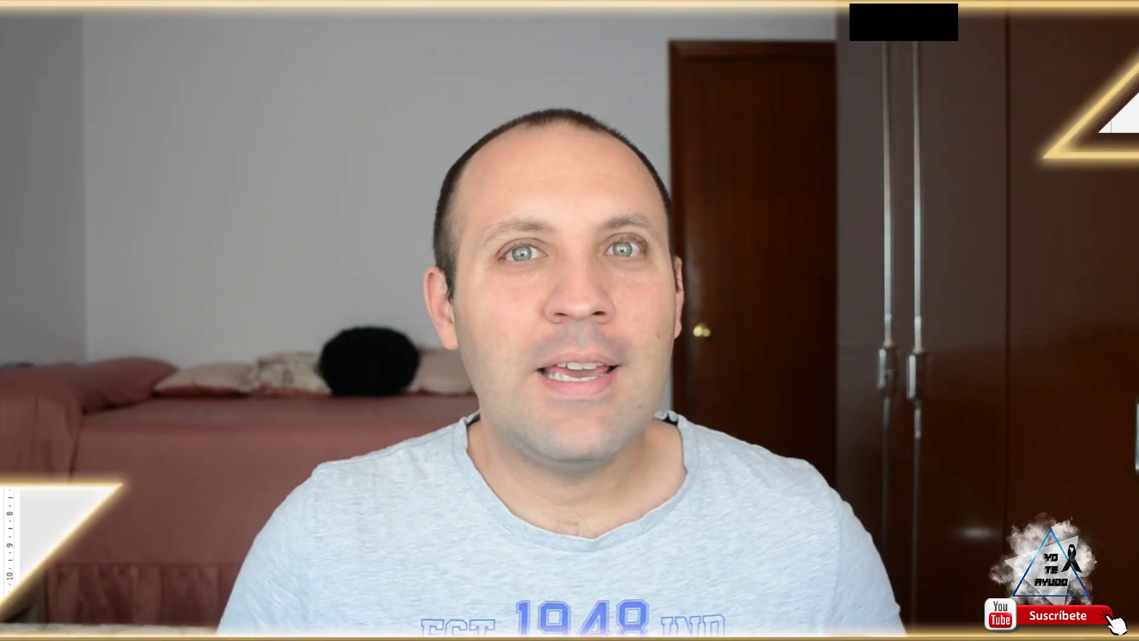